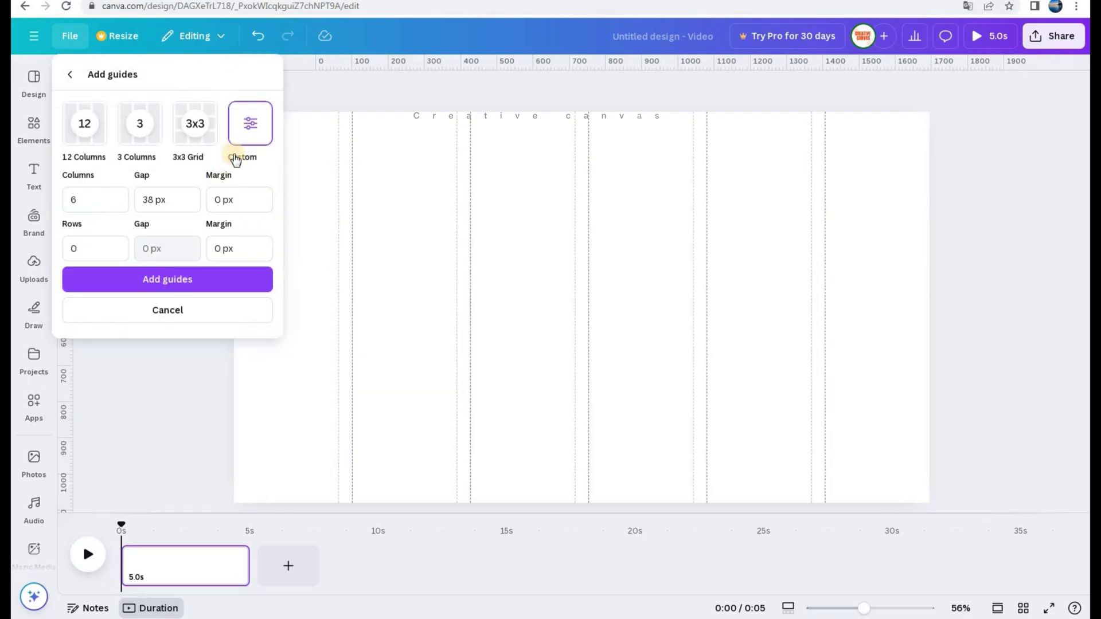
Add custom guides with 4 columns and a 5 px gap to the page
left_click(76, 201)
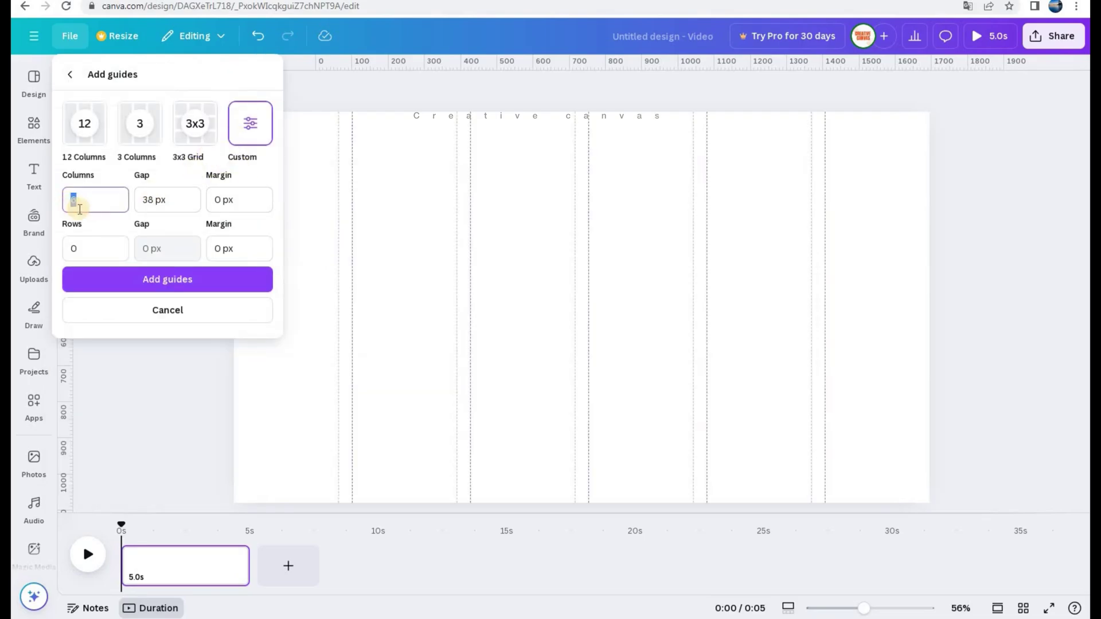
left_click(150, 200)
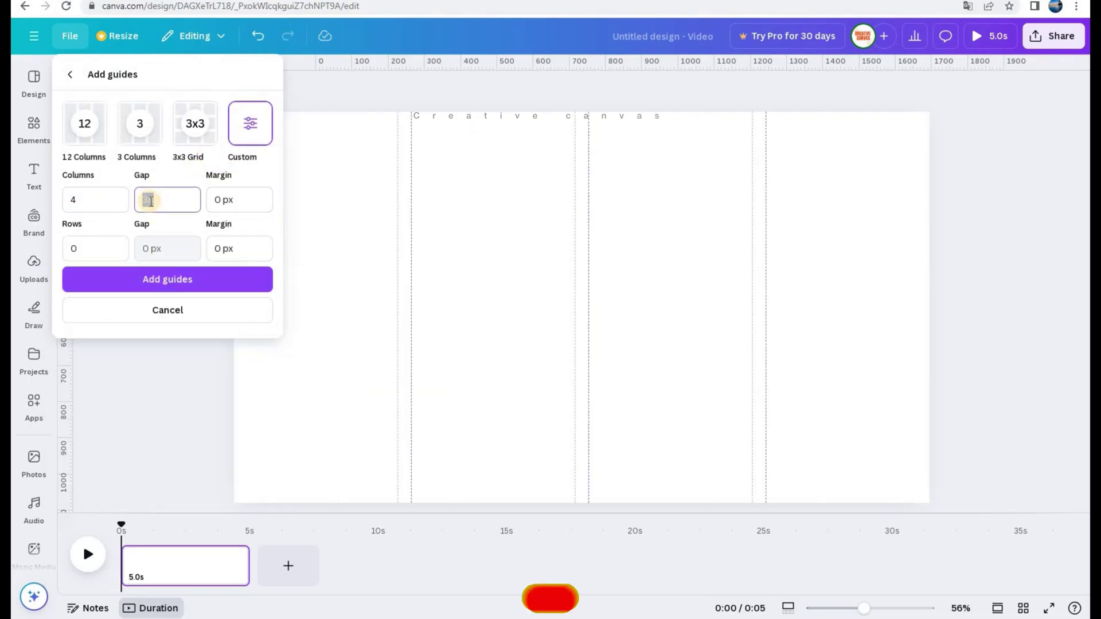
type("5")
left_click(172, 280)
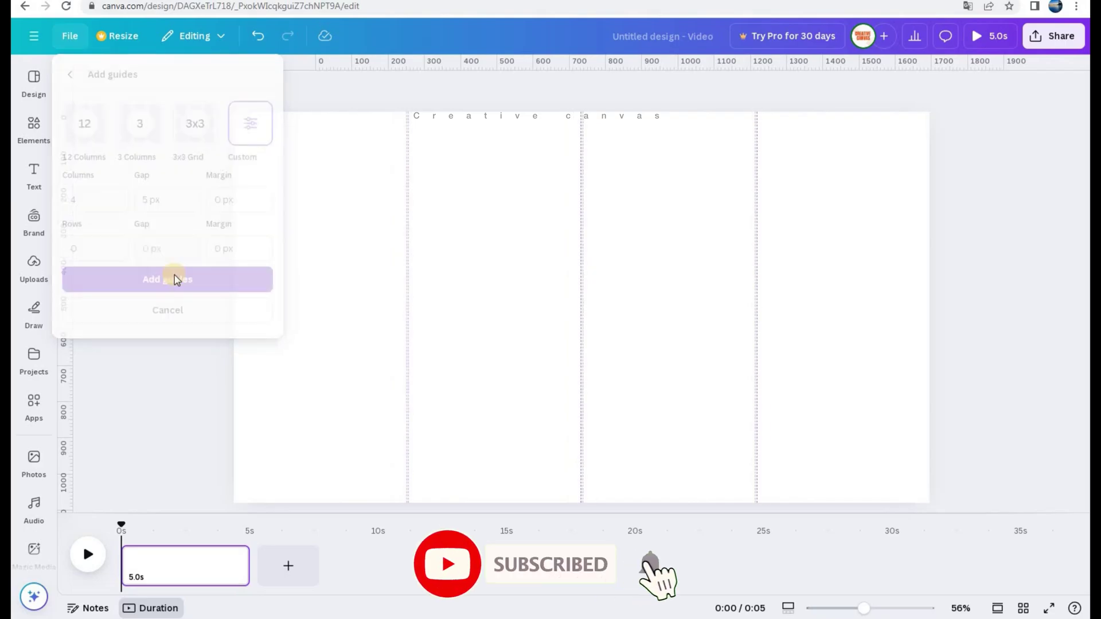
Add a square shape and stretch it to fill the first guide column over the full page height
left_click(34, 264)
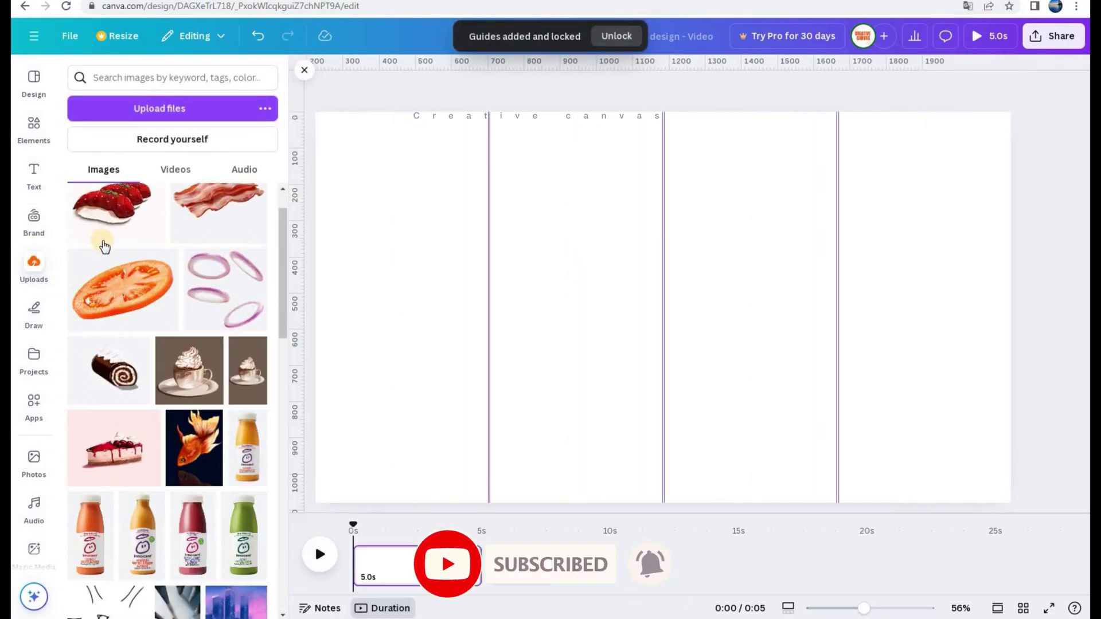
left_click(34, 127)
scroll(109, 356, "down", 6)
left_click(99, 147)
left_click_drag(628, 281, 317, 49)
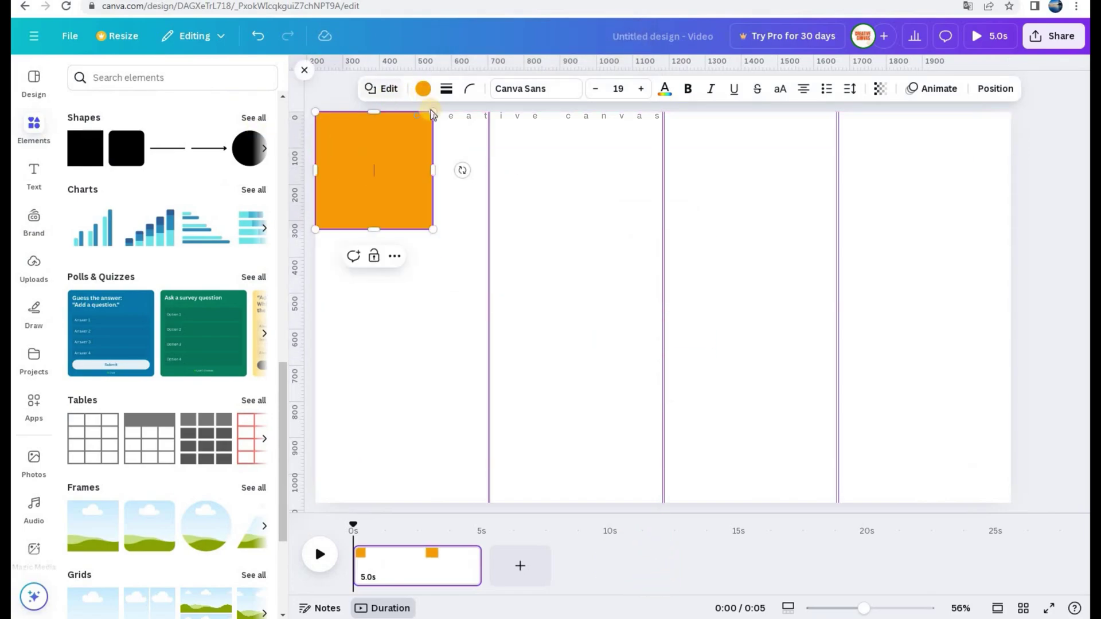
left_click_drag(434, 170, 488, 189)
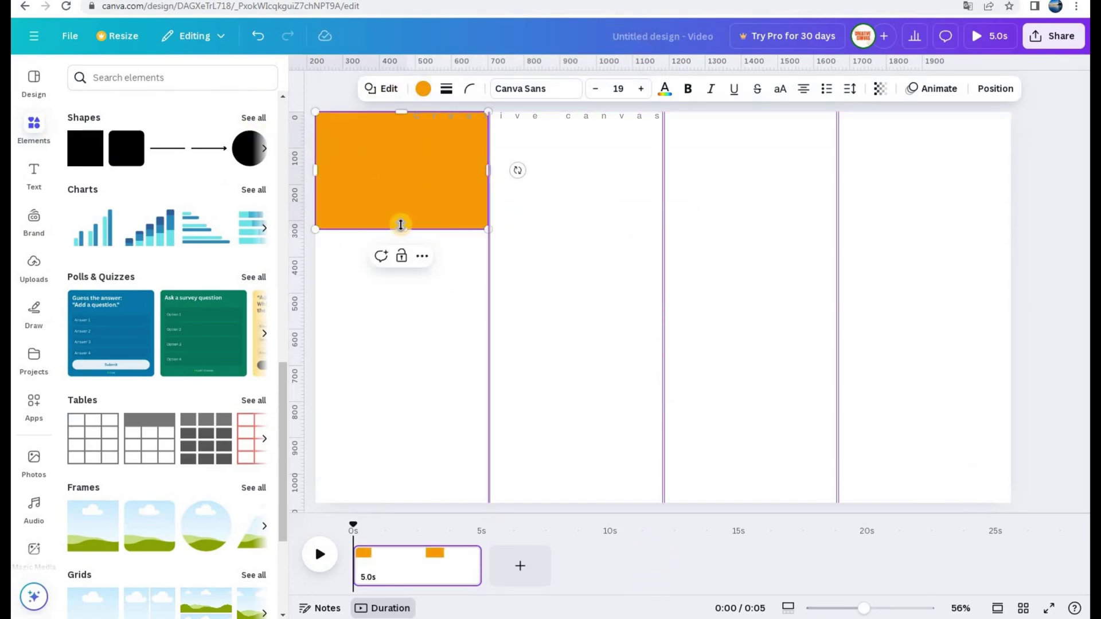
left_click_drag(370, 394, 390, 524)
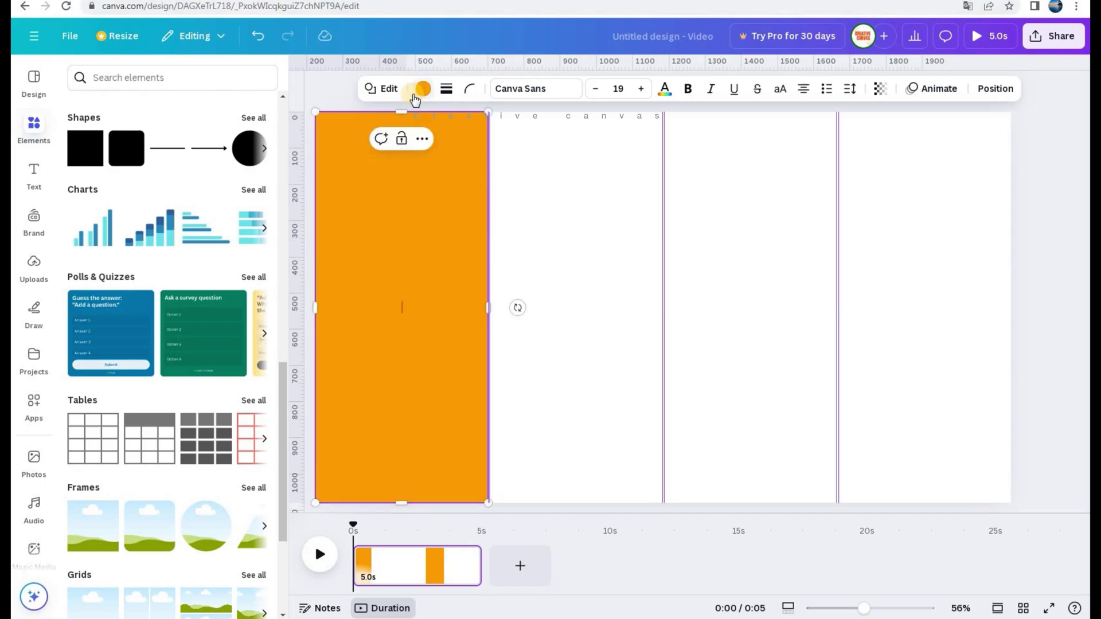
Lighten the rectangle's fill to #FFB73E and turn it into a circular gradient
left_click(423, 89)
left_click(90, 179)
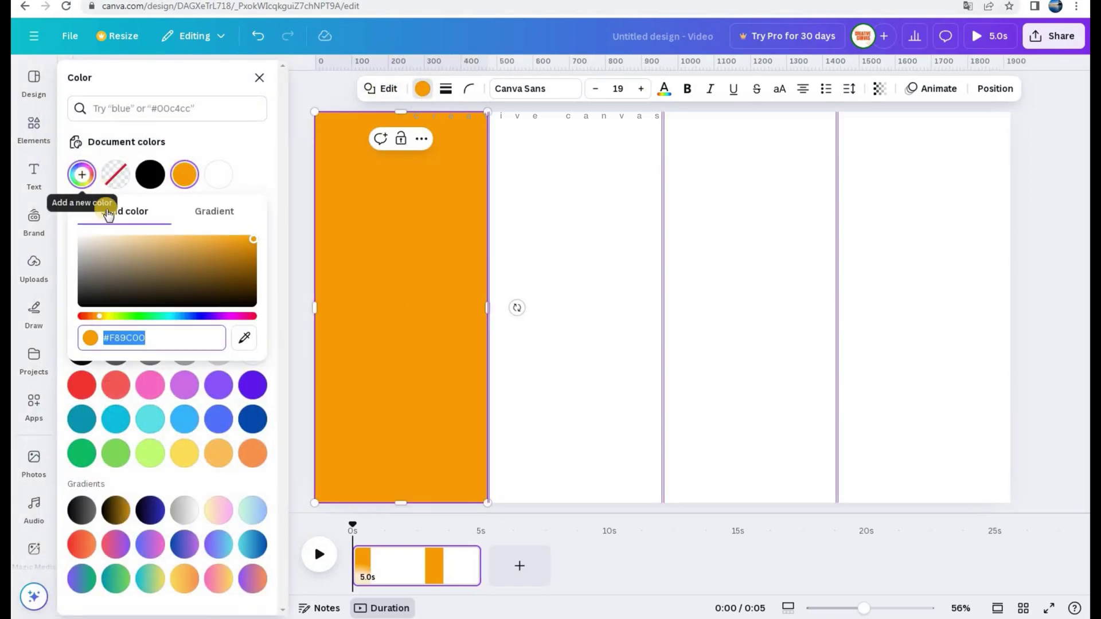
left_click(201, 236)
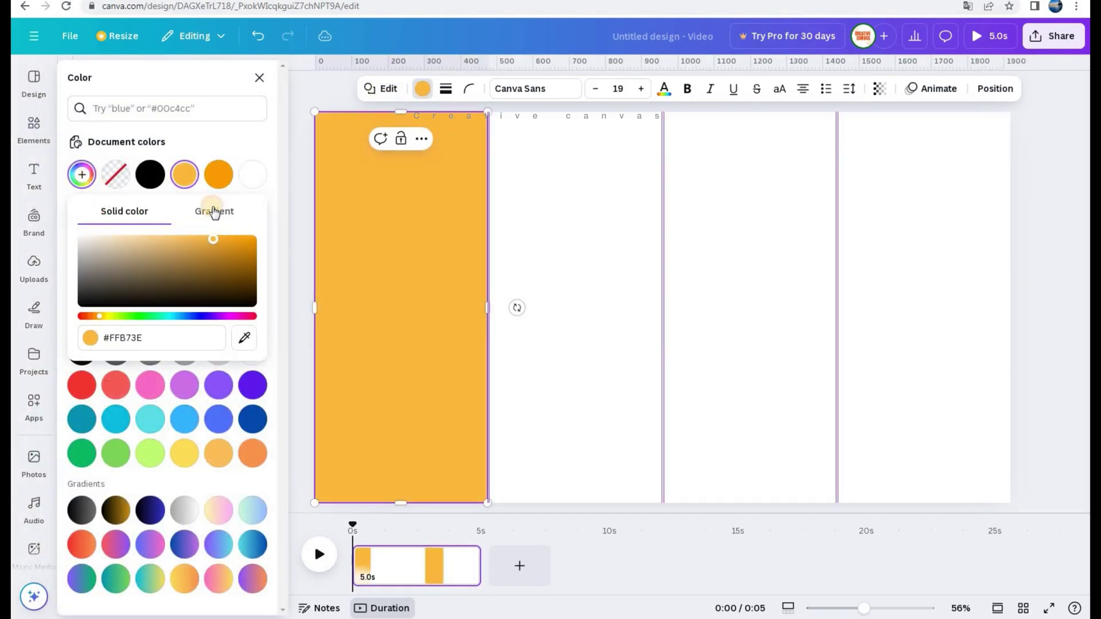
left_click(213, 211)
left_click(199, 333)
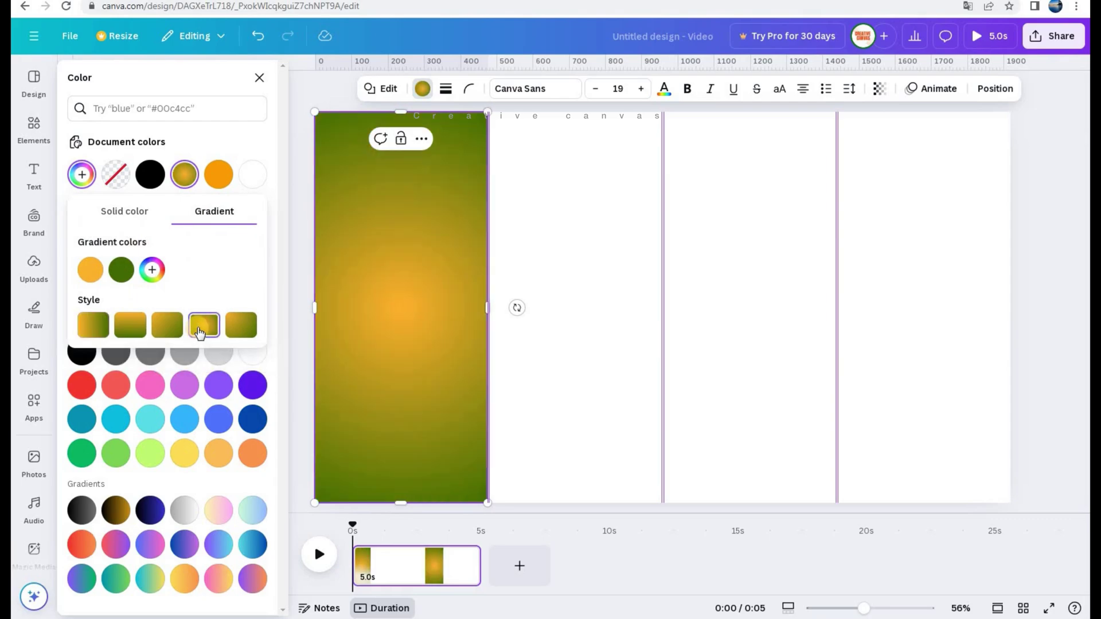
Set the circular gradient's outer color to orange #F69400 and its center color to light orange #FFD58D
left_click(121, 271)
left_click_drag(134, 381, 139, 379)
left_click_drag(294, 338, 294, 301)
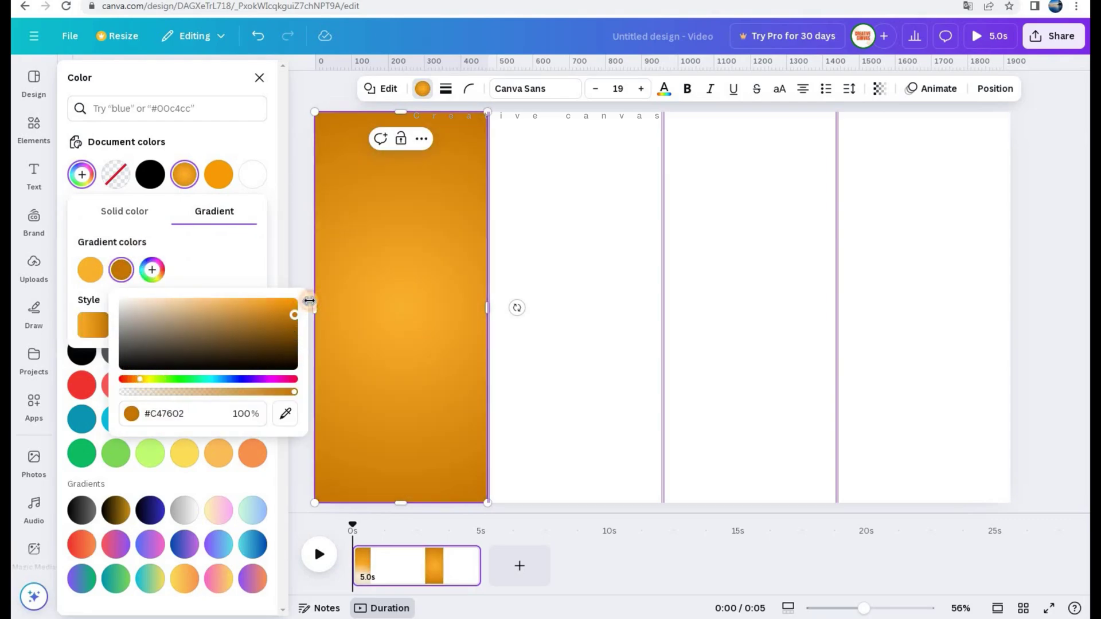
left_click(101, 274)
left_click_drag(179, 287, 170, 288)
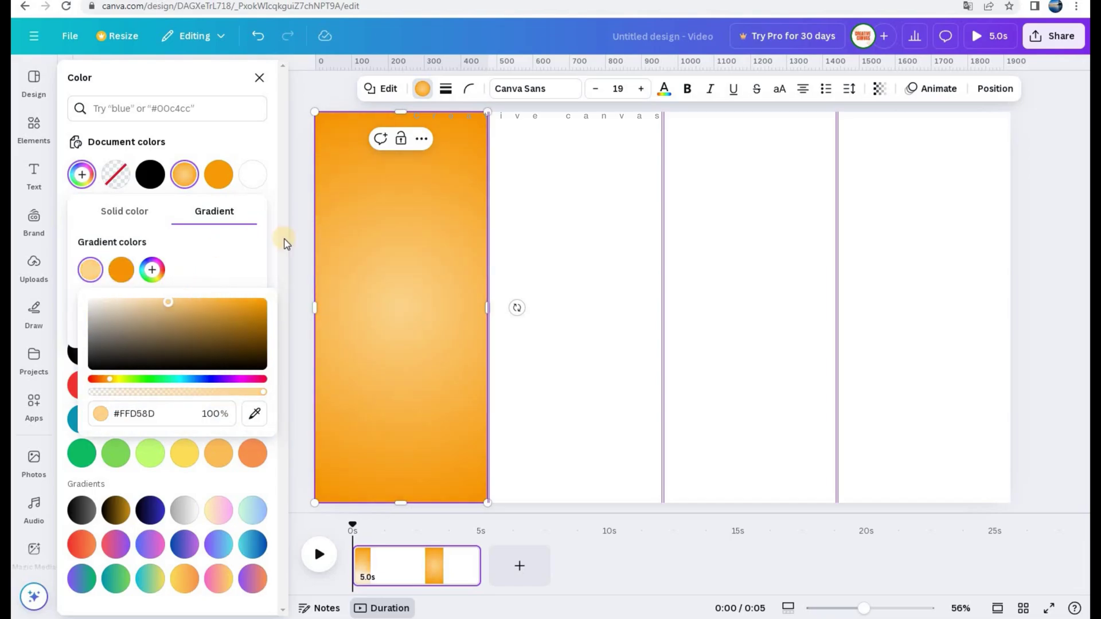
left_click(297, 241)
Duplicate the gradient rectangle and align the copy with the second guide column
left_click(383, 216)
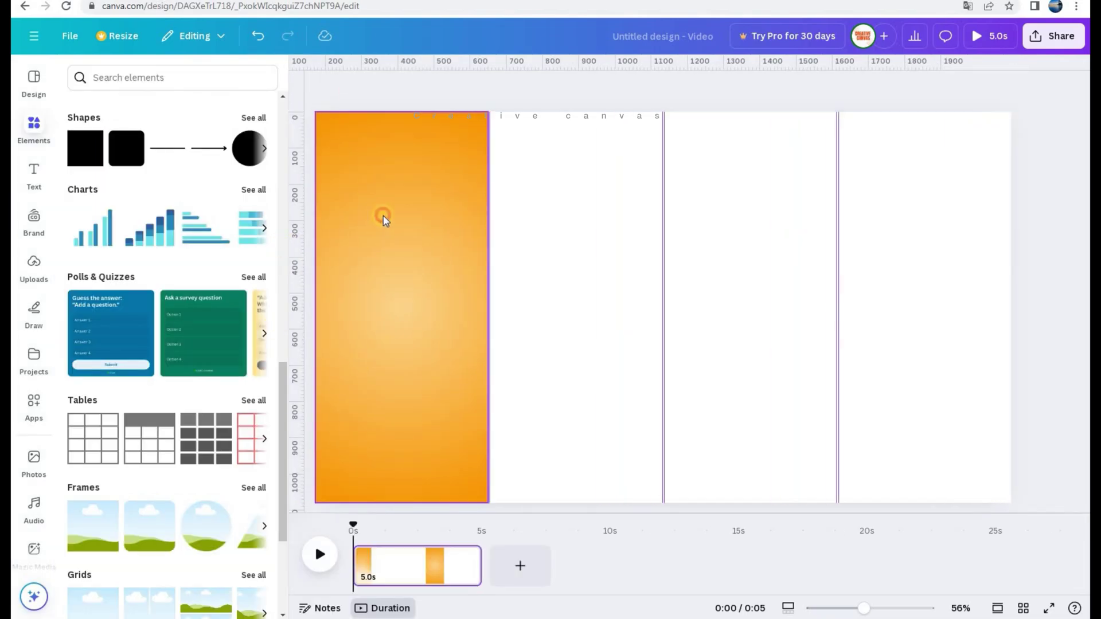
left_click(402, 140)
left_click_drag(434, 261, 602, 262)
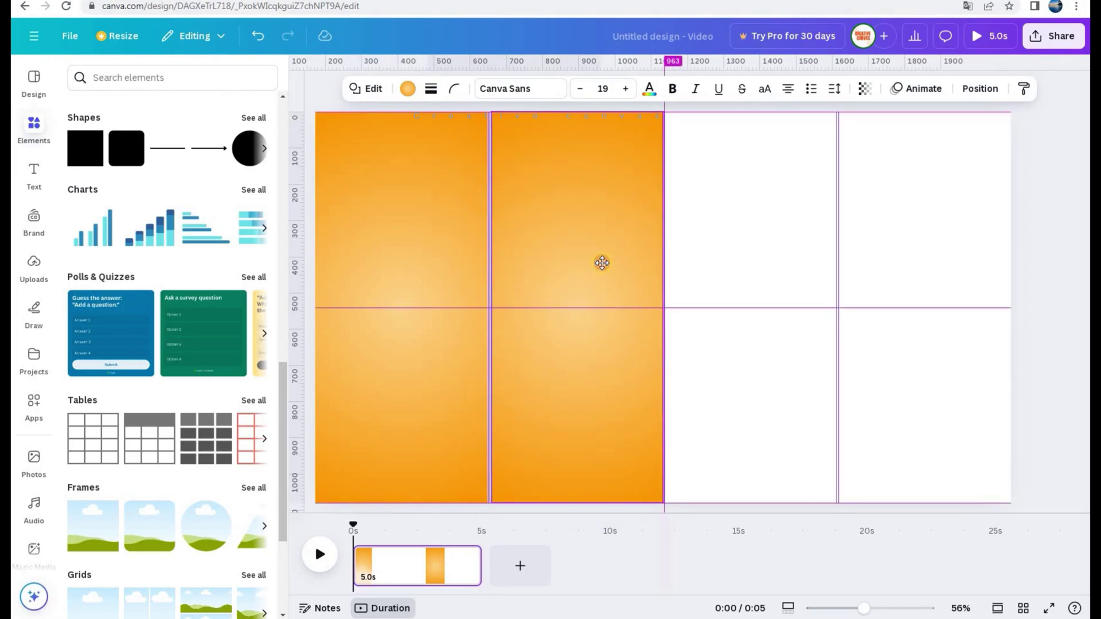
scroll(693, 308, "up", 5)
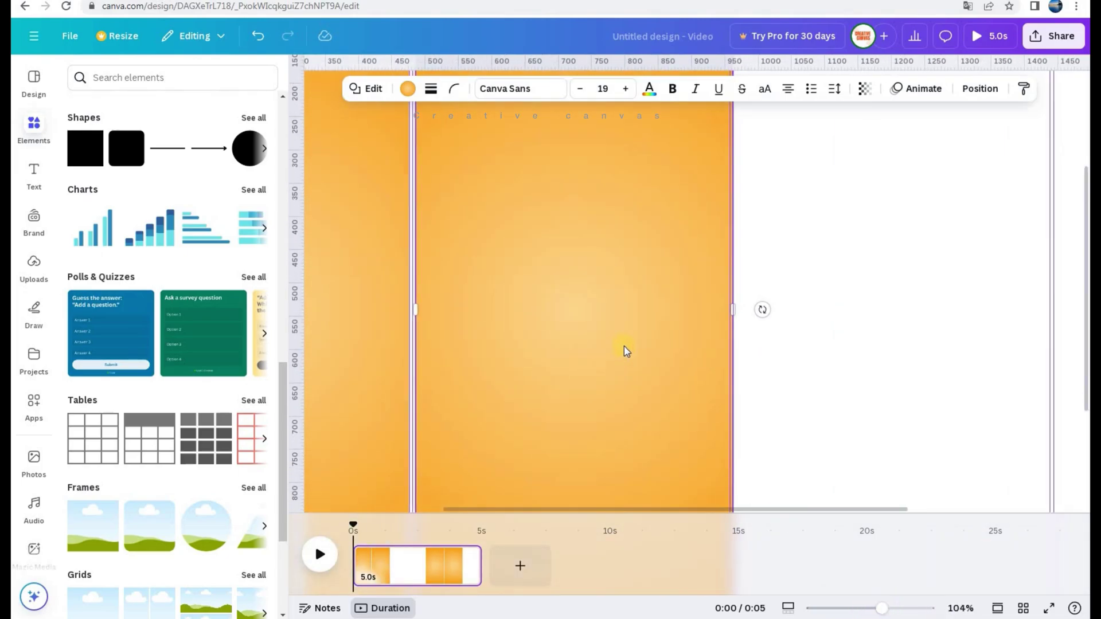
left_click_drag(608, 355, 609, 356)
left_click_drag(881, 611, 858, 607)
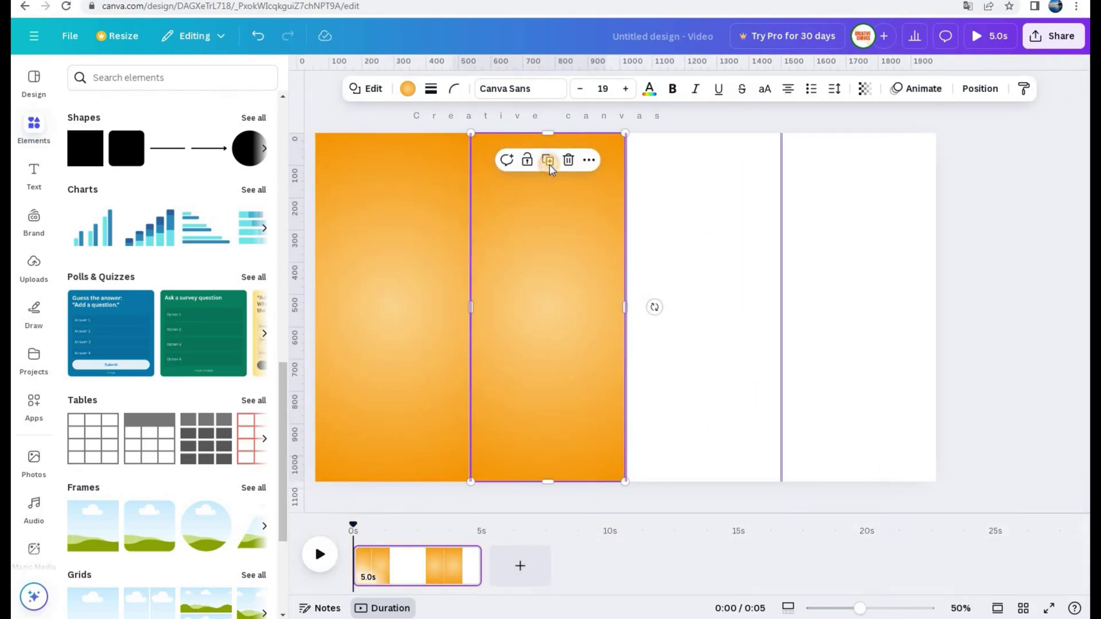
Fill the third and fourth guide columns with further copies of the gradient rectangle
left_click(547, 161)
left_click(703, 107)
left_click(400, 126)
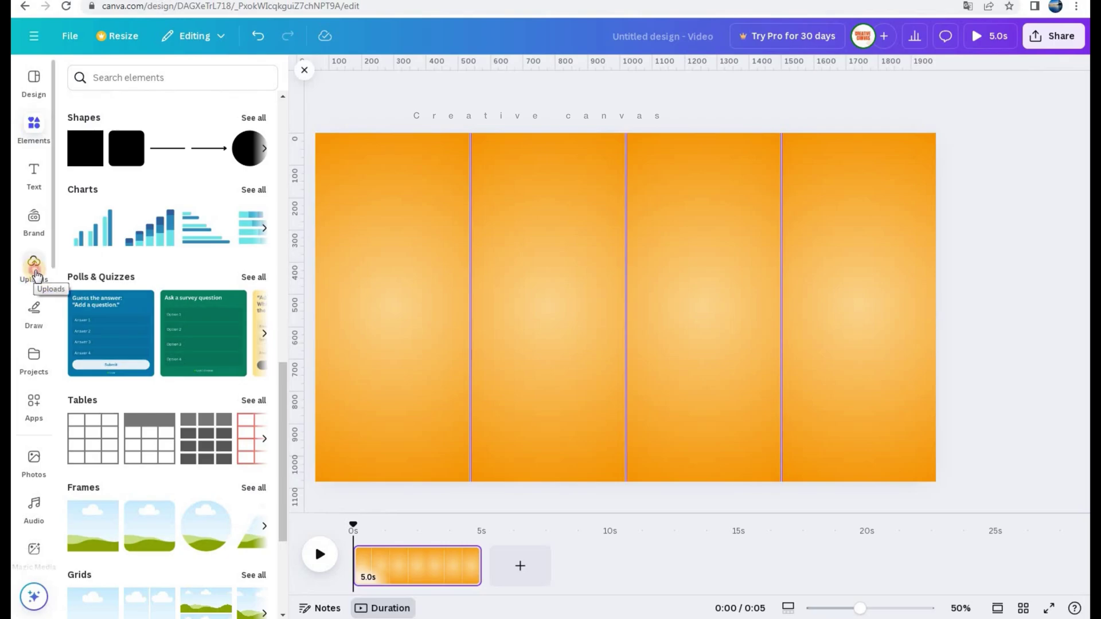
Insert the orange, mango, blackcurrant and kiwi smoothie bottle images from the uploaded files
left_click(35, 270)
scroll(159, 370, "down", 5)
left_click(90, 326)
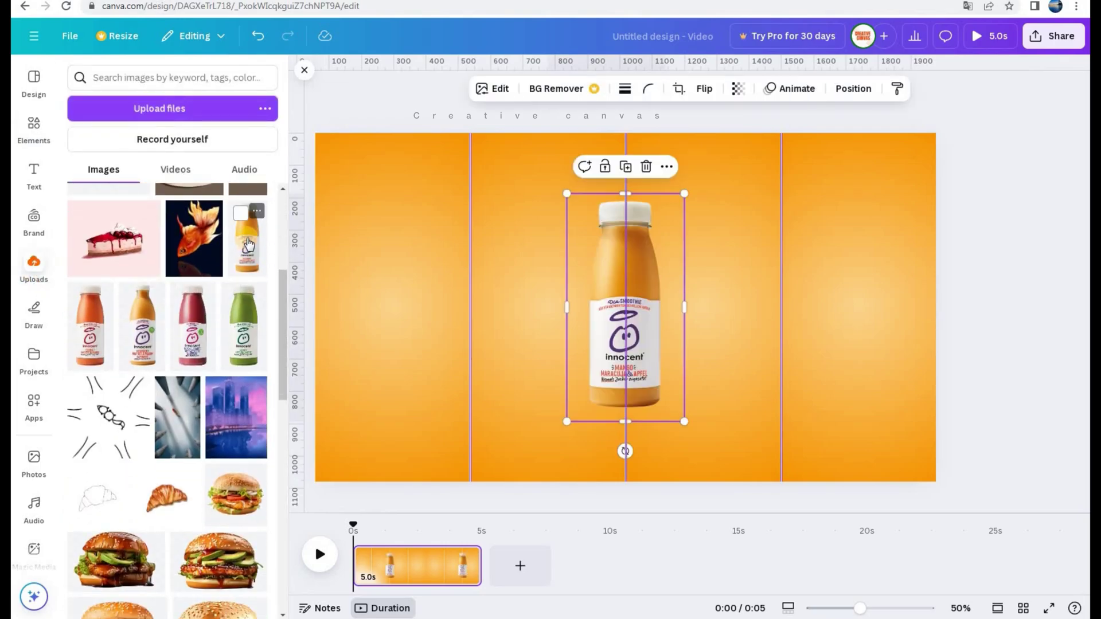
left_click(193, 357)
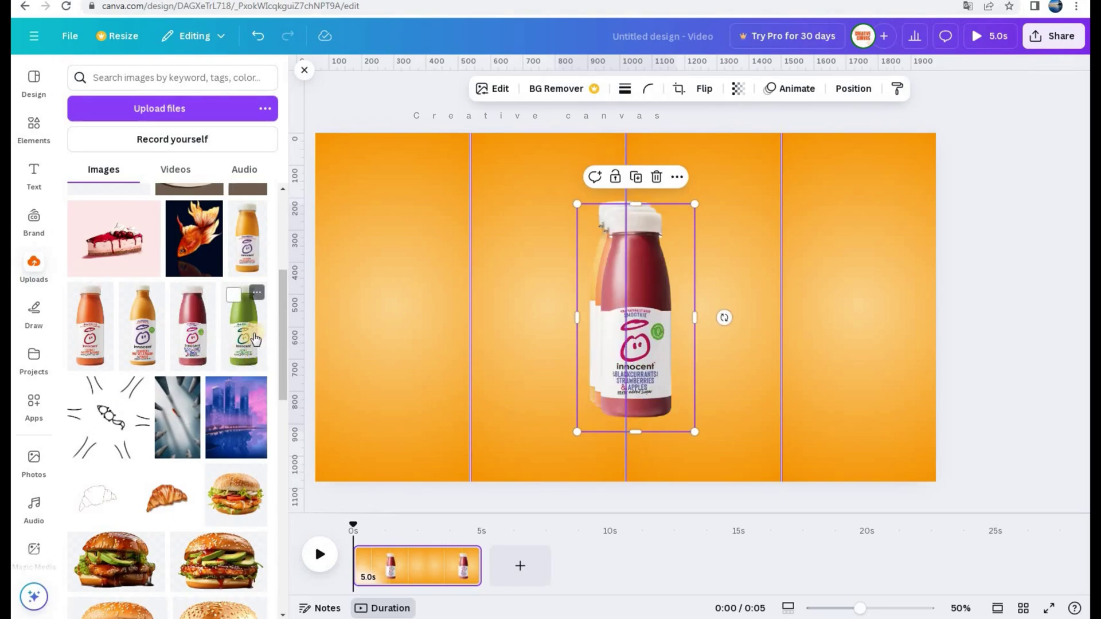
left_click(247, 353)
Arrange one bottle per panel in the order kiwi, blackcurrant, orange and mango, lined up at the same height
left_click(34, 172)
left_click_drag(665, 336, 417, 326)
left_click_drag(630, 334, 547, 316)
left_click(670, 346)
left_click_drag(670, 346, 708, 348)
left_click(641, 356)
left_click_drag(641, 356, 843, 348)
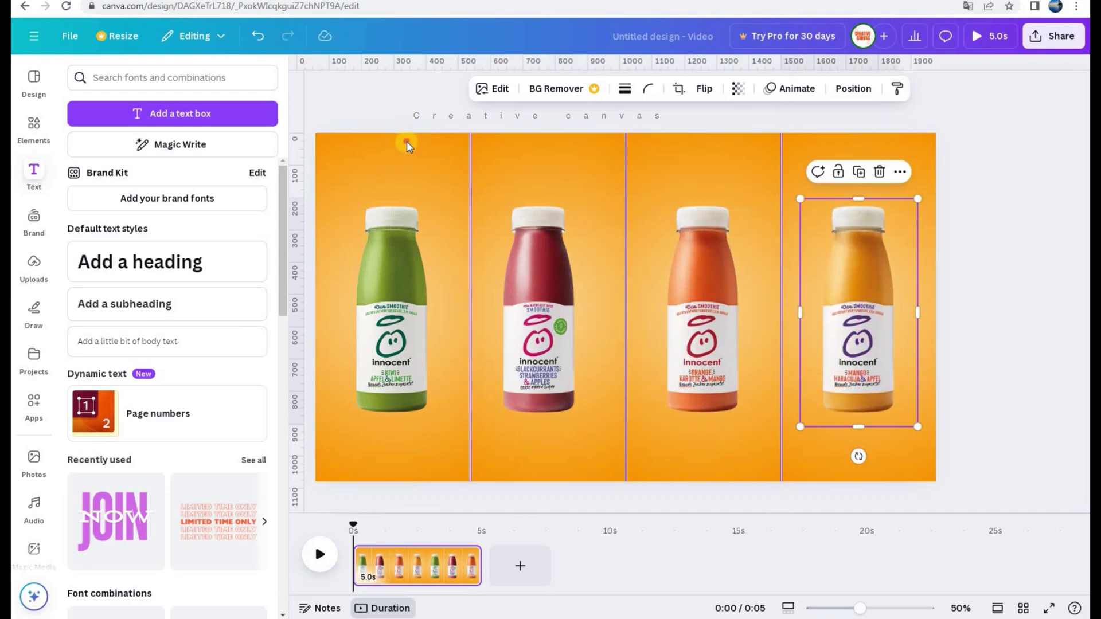
Recolor the gradient of the panel behind the kiwi bottle with outer green #73B200 and center light green #D4FF8D
left_click(406, 140)
left_click(407, 88)
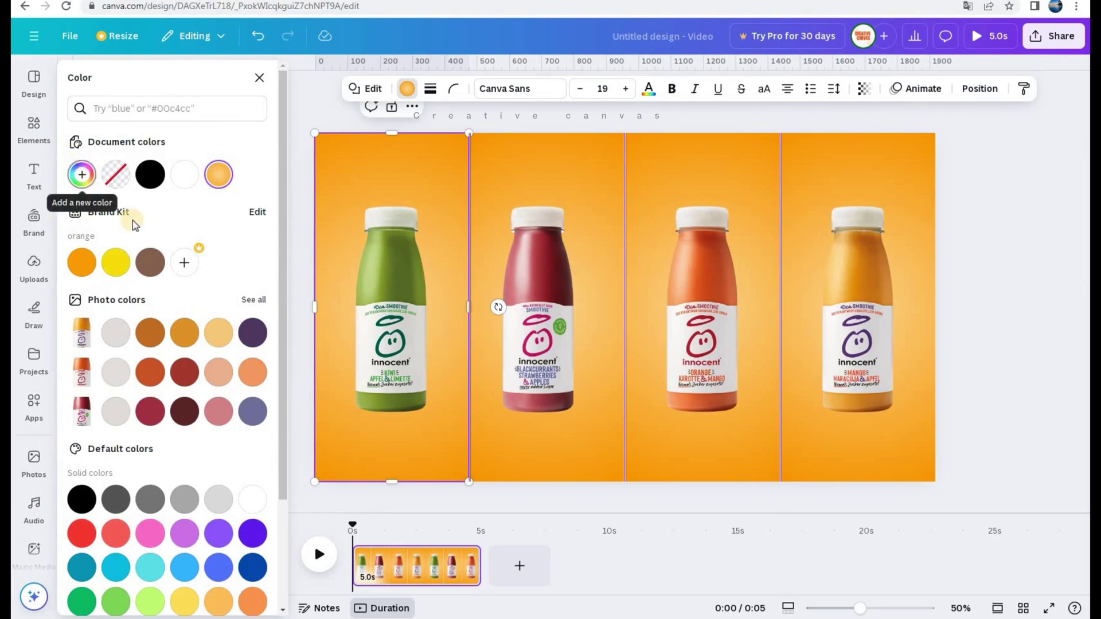
left_click(218, 175)
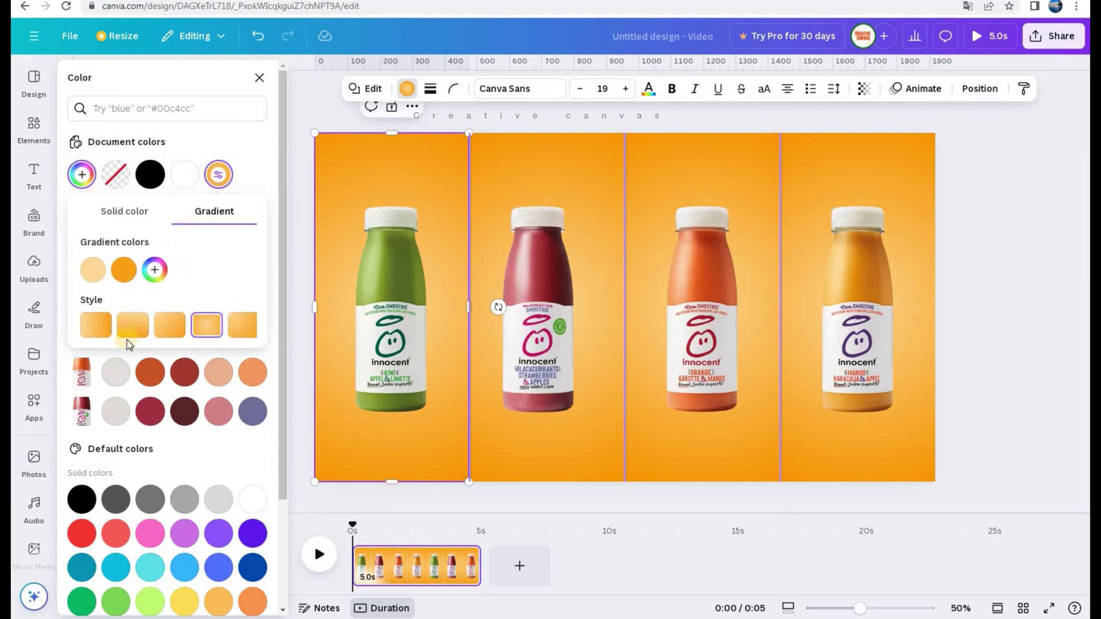
left_click(123, 274)
left_click_drag(172, 379, 162, 379)
left_click_drag(294, 302, 310, 320)
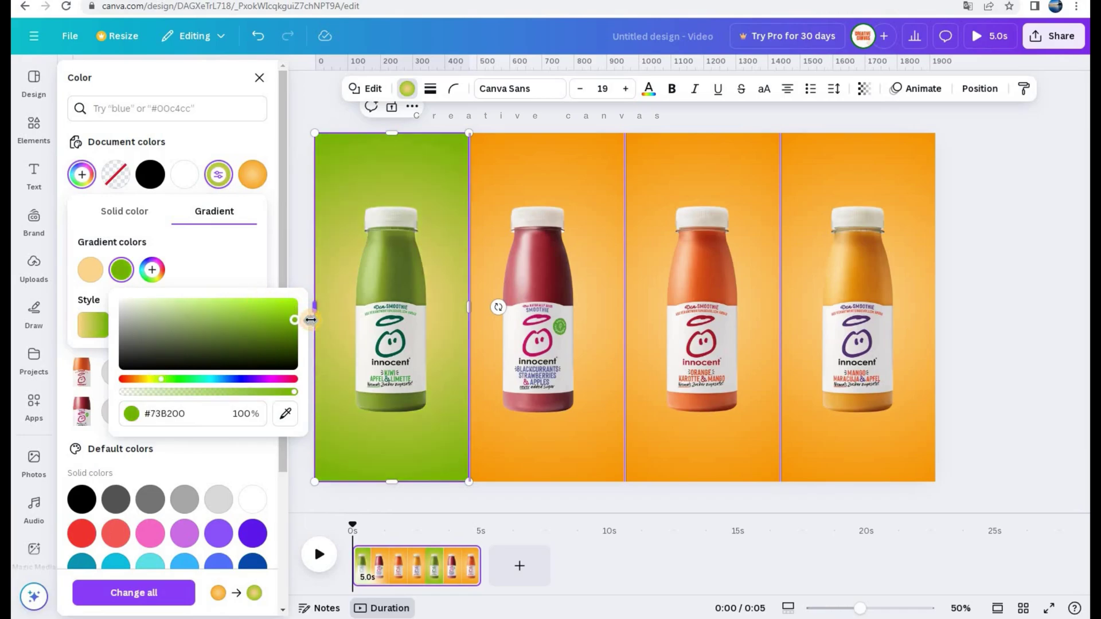
left_click(95, 280)
left_click(131, 380)
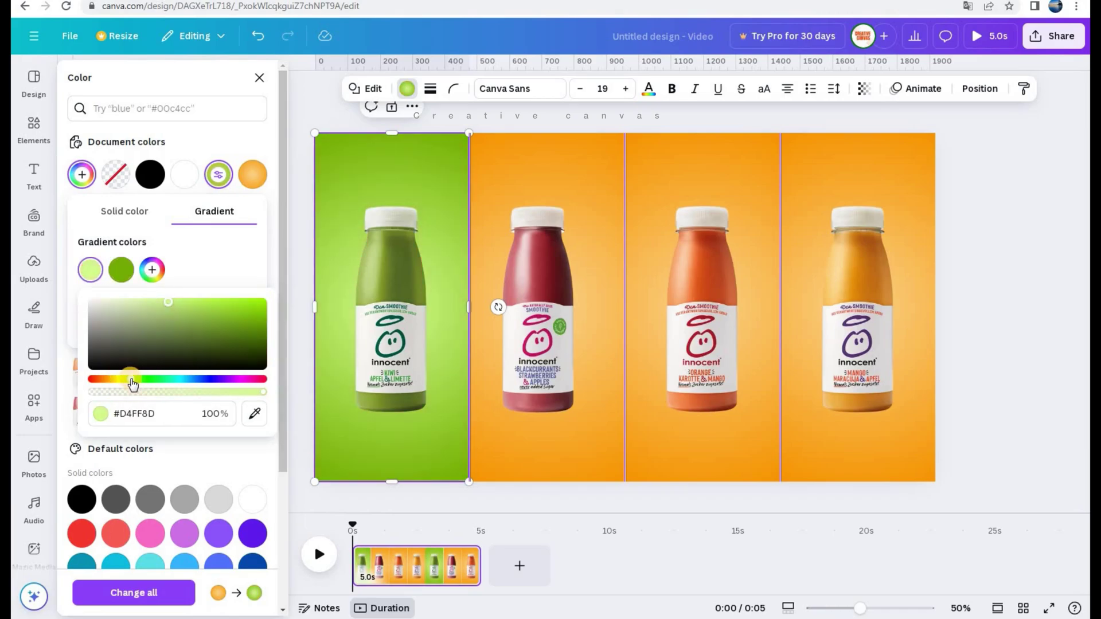
left_click(226, 278)
Recolor the second panel's gradient to dark red with a brighter pinkish-red center, and center the blackcurrant bottle on that panel
left_click(534, 169)
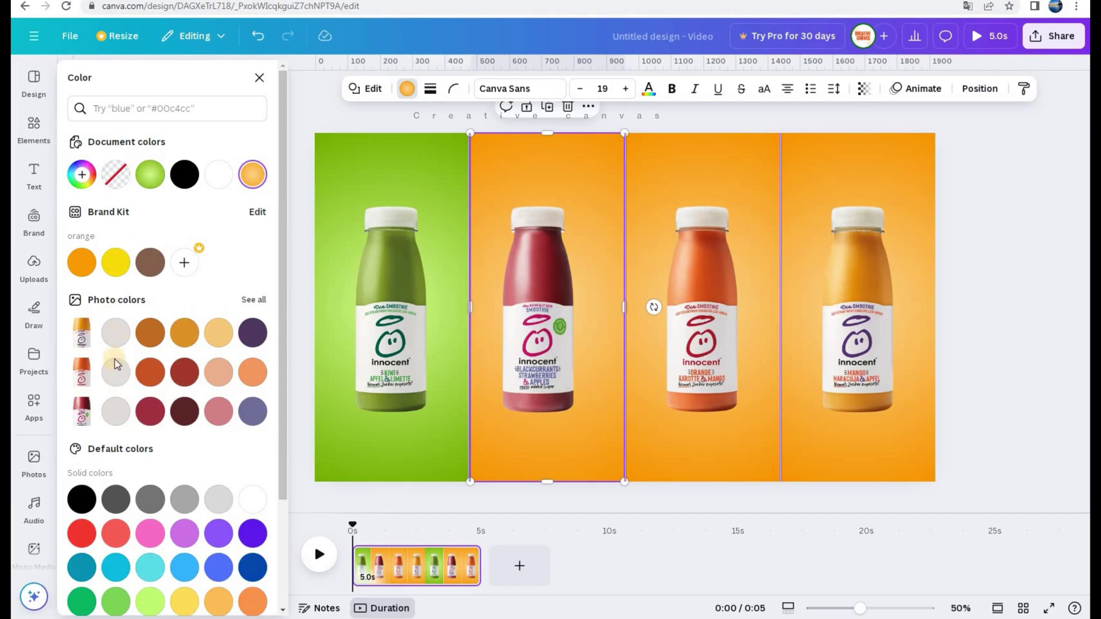
left_click(255, 172)
left_click(121, 269)
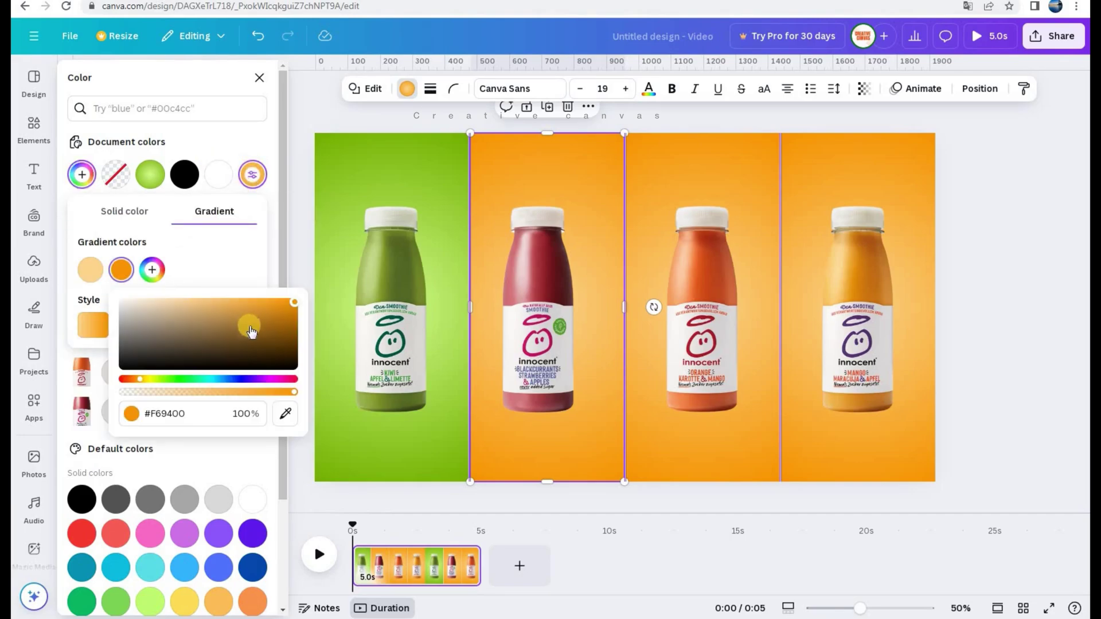
left_click_drag(126, 384, 300, 398)
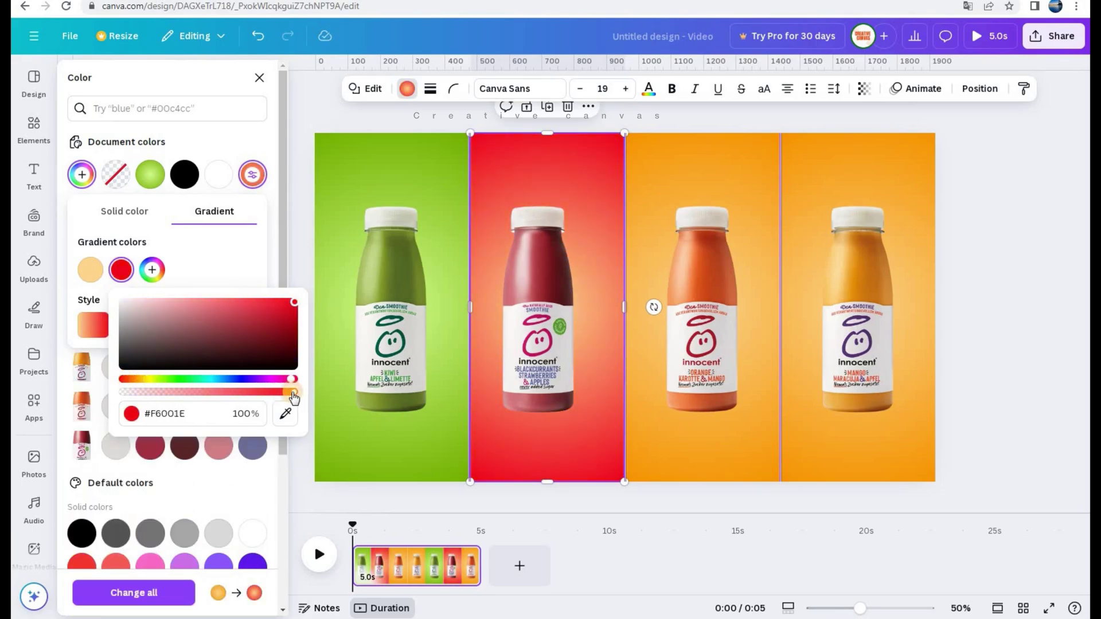
left_click_drag(314, 324, 312, 325)
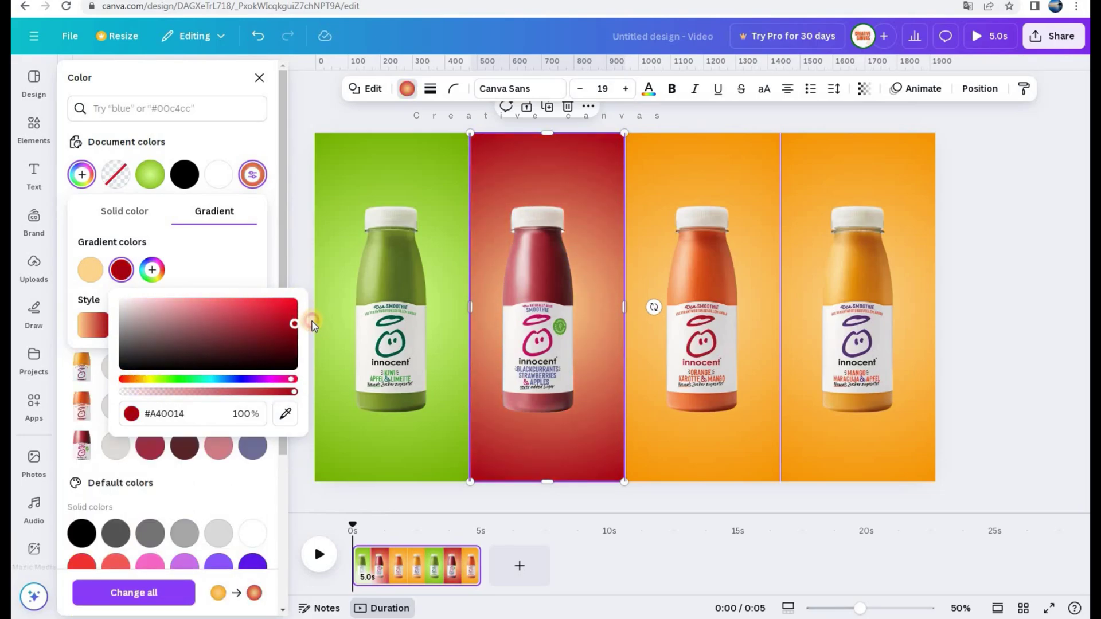
left_click(90, 270)
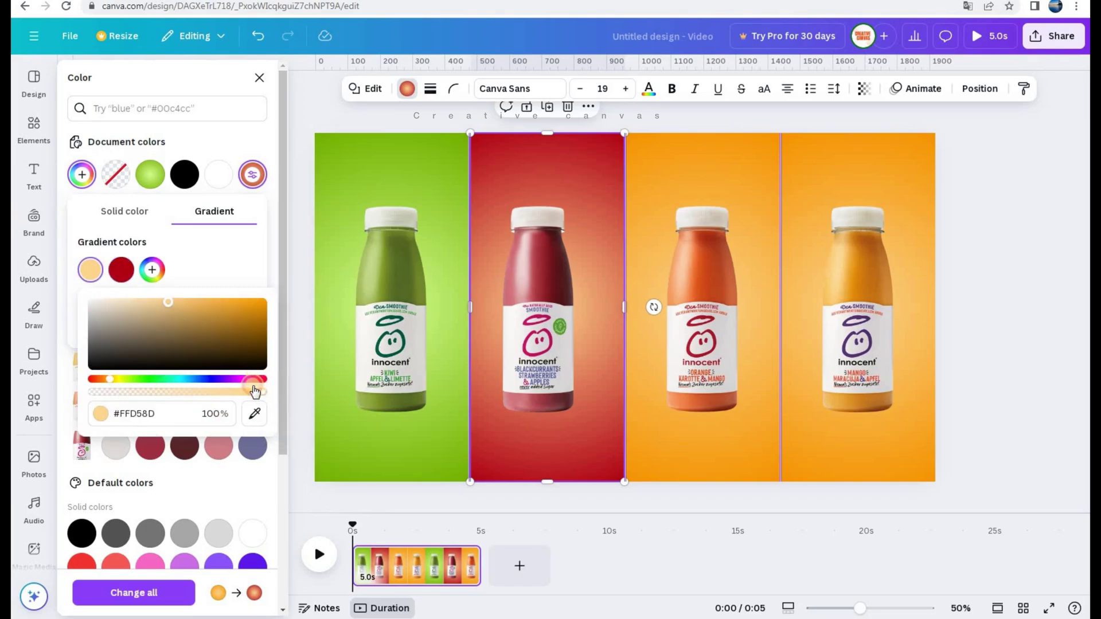
left_click(258, 379)
left_click_drag(168, 292, 221, 290)
left_click_drag(549, 316, 559, 317)
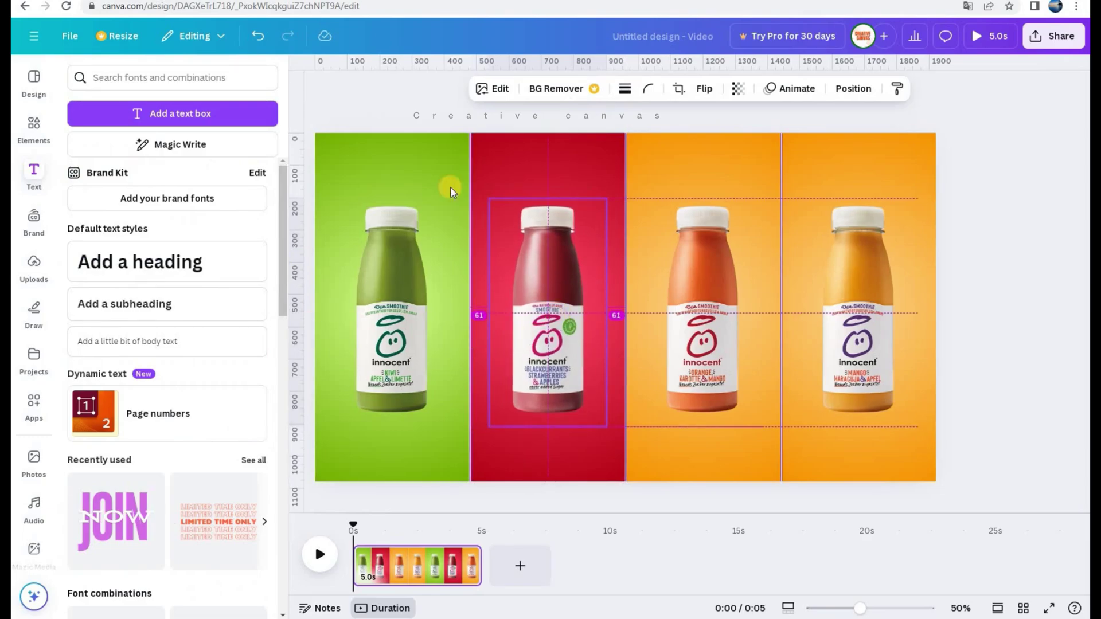
Recolor the third panel's gradient with outer deep orange #F66000 and center light orange #FFBD8D
left_click(700, 143)
left_click(408, 90)
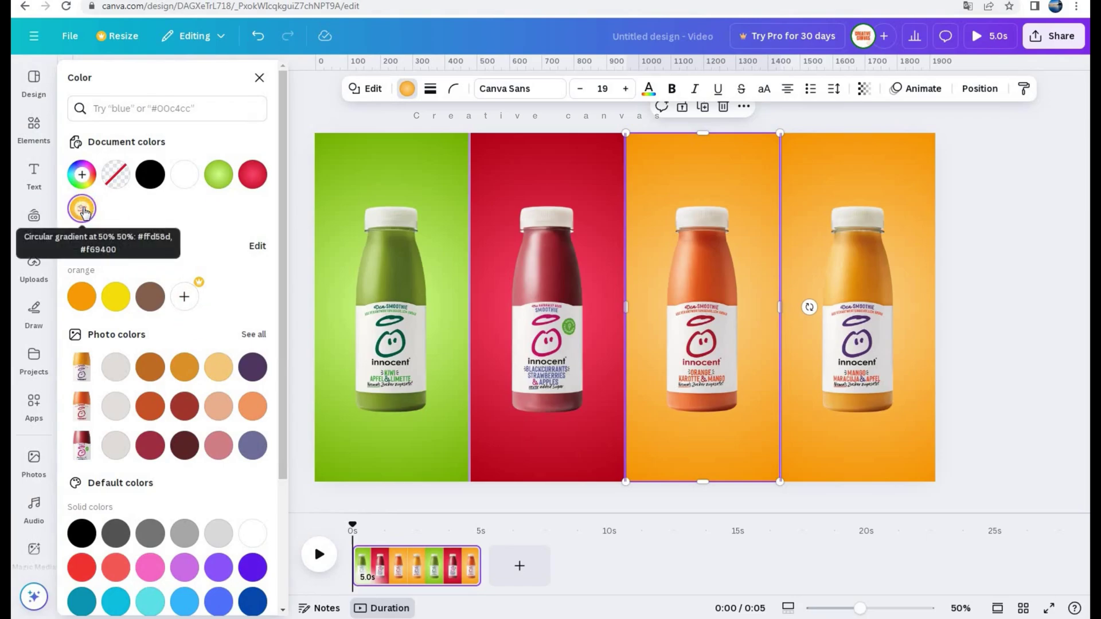
left_click(84, 208)
left_click(134, 277)
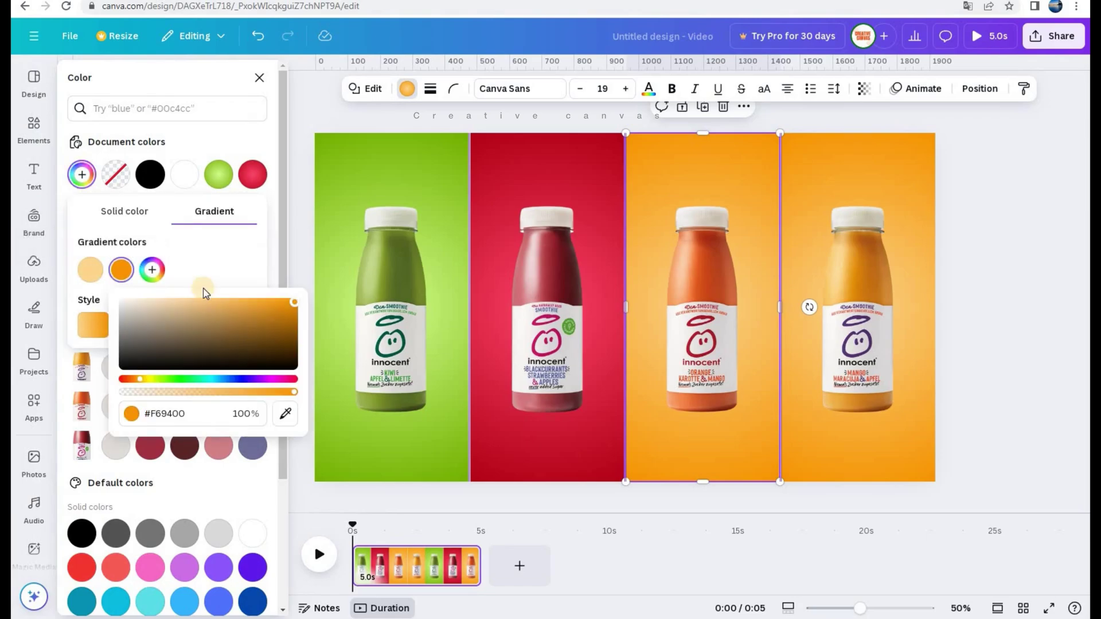
left_click(134, 381)
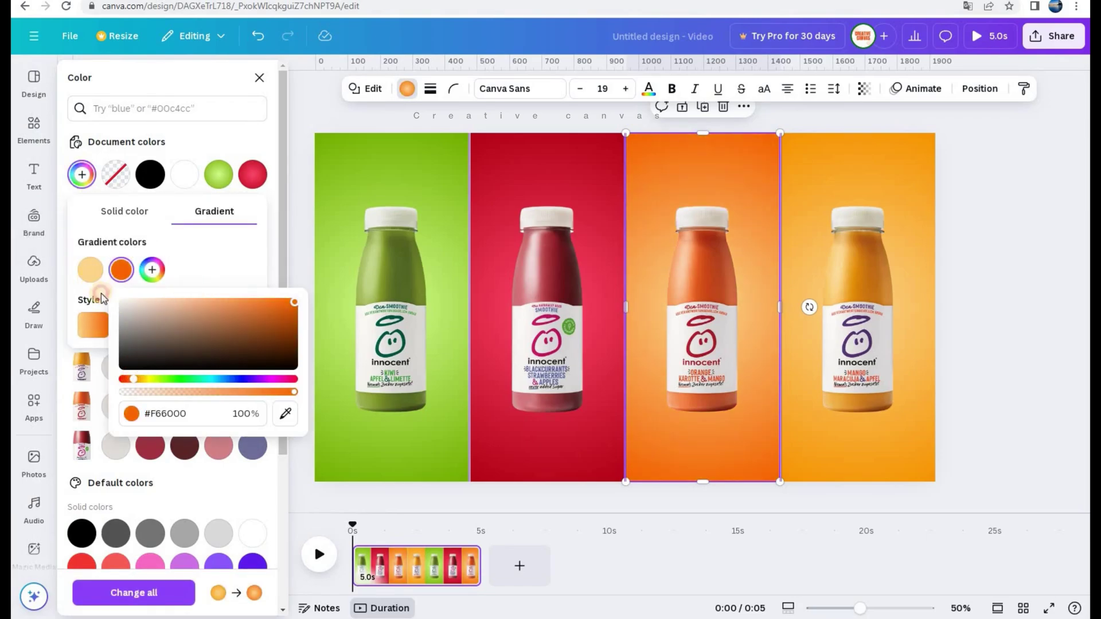
left_click(90, 270)
left_click_drag(108, 381, 103, 381)
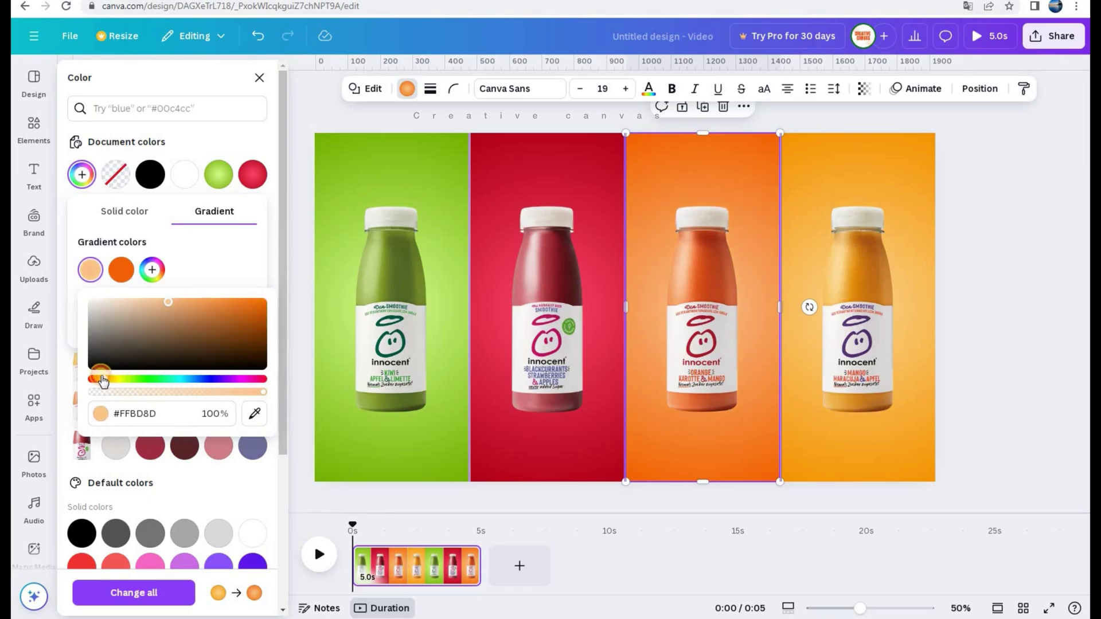
left_click(1044, 239)
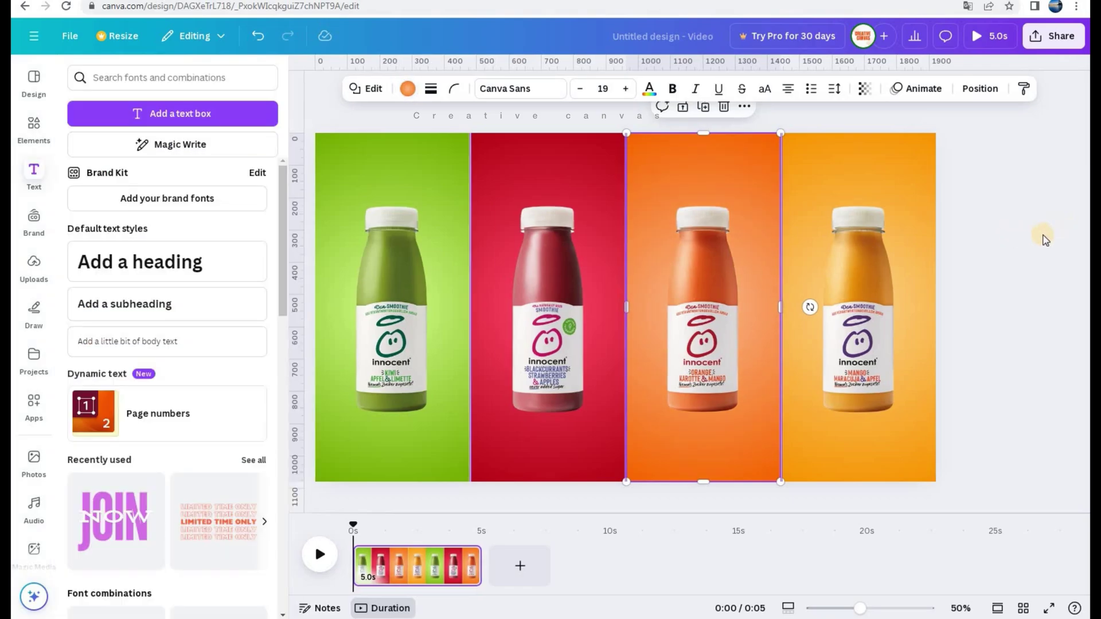
Add a heading reading "kiwi", shrink it to about size 46.9 and place it below the kiwi bottle
left_click(348, 117)
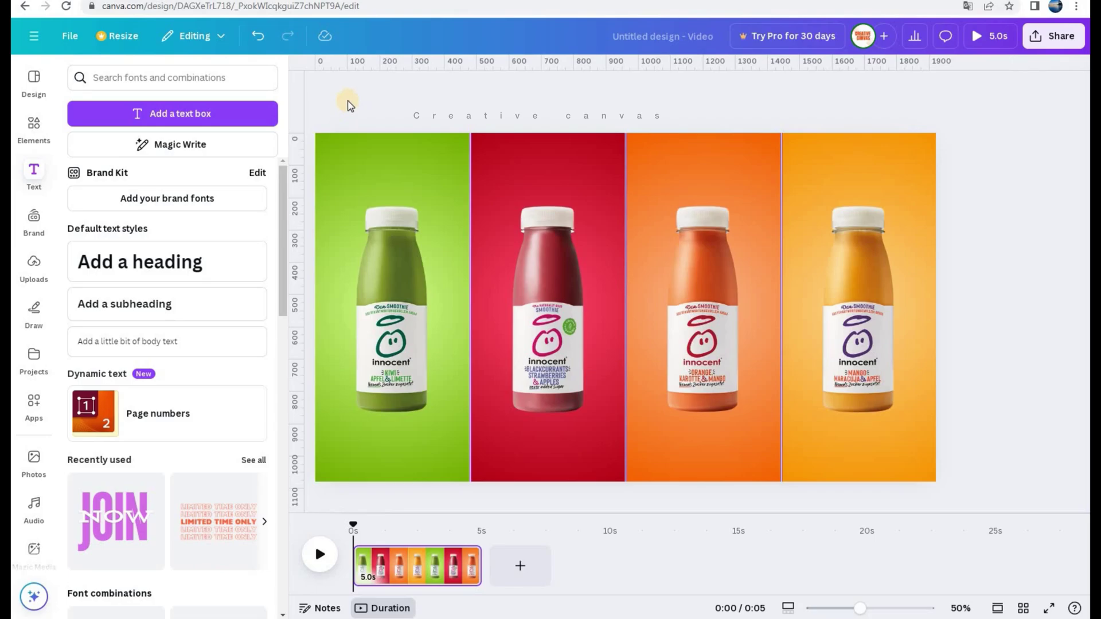
left_click(129, 261)
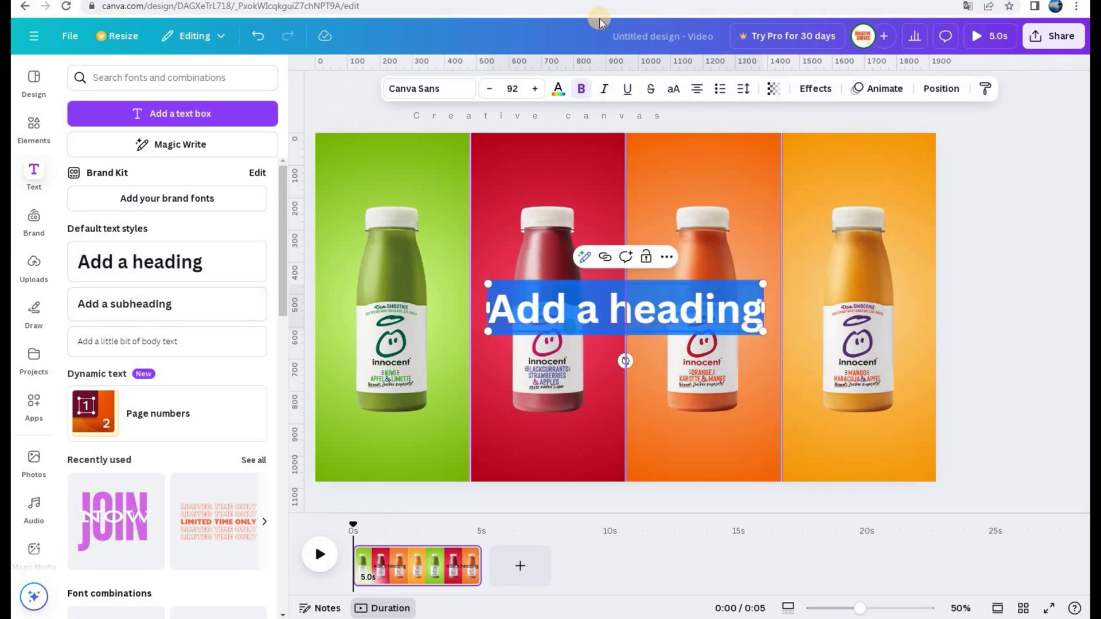
type("kiwi")
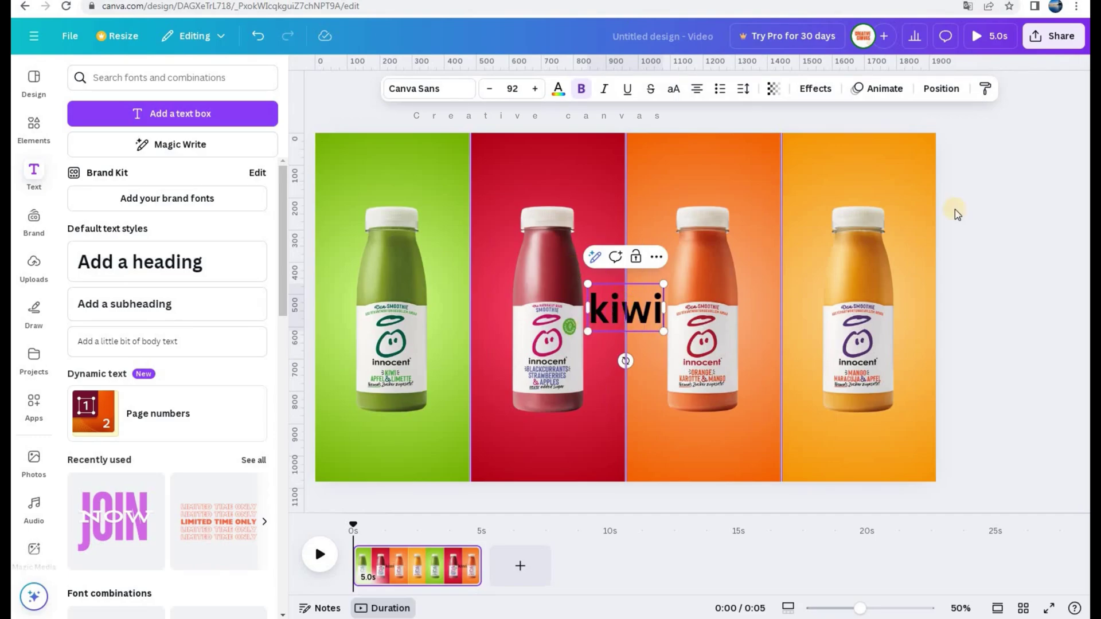
left_click_drag(592, 295, 354, 468)
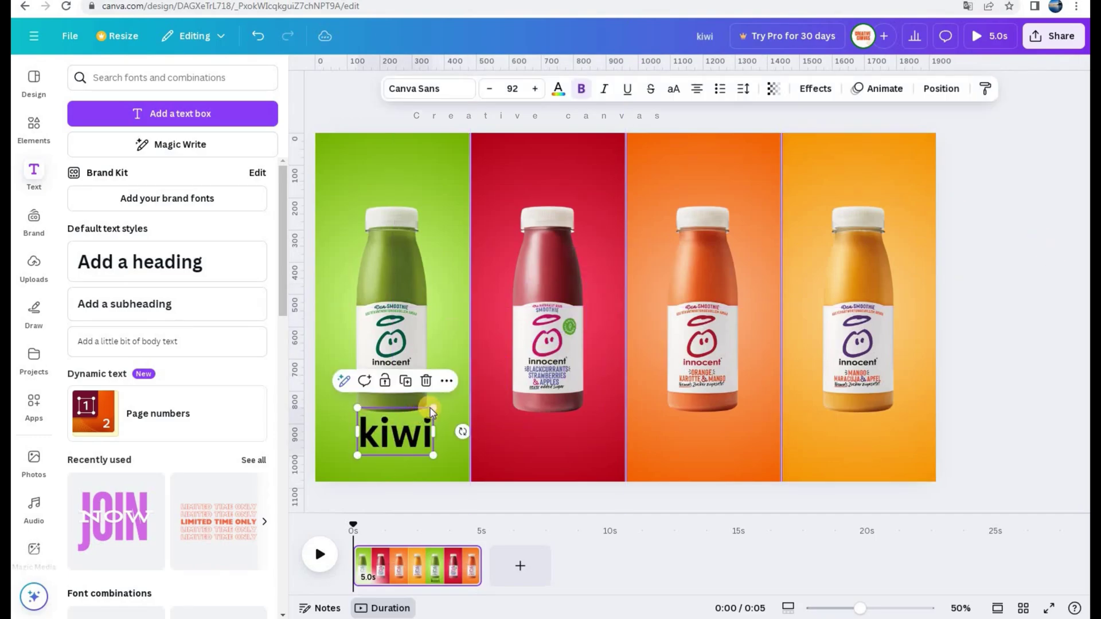
left_click_drag(433, 408, 396, 431)
left_click_drag(389, 487, 408, 477)
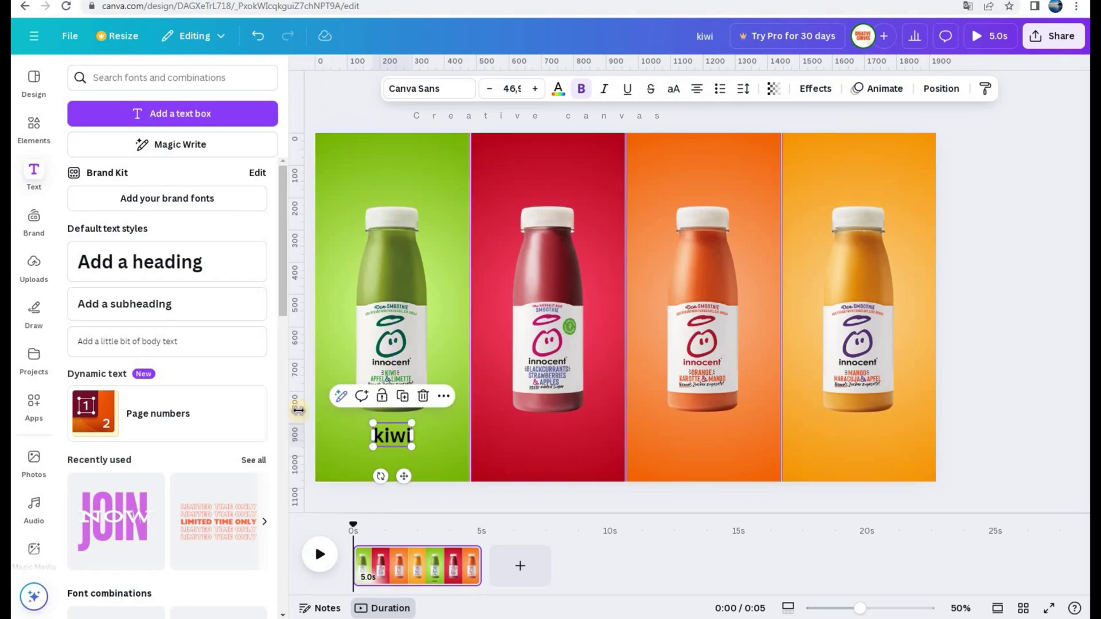
Set the kiwi label's font to Anton and scale it down to about size 41.4
left_click(429, 88)
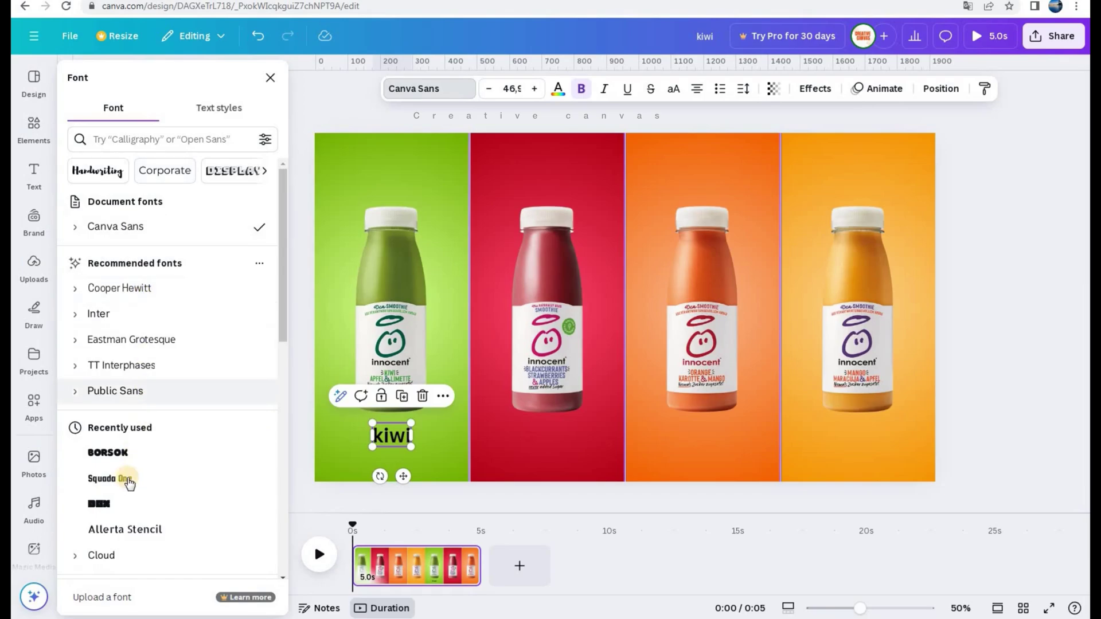
scroll(124, 479, "down", 5)
scroll(130, 483, "down", 1)
left_click(132, 473)
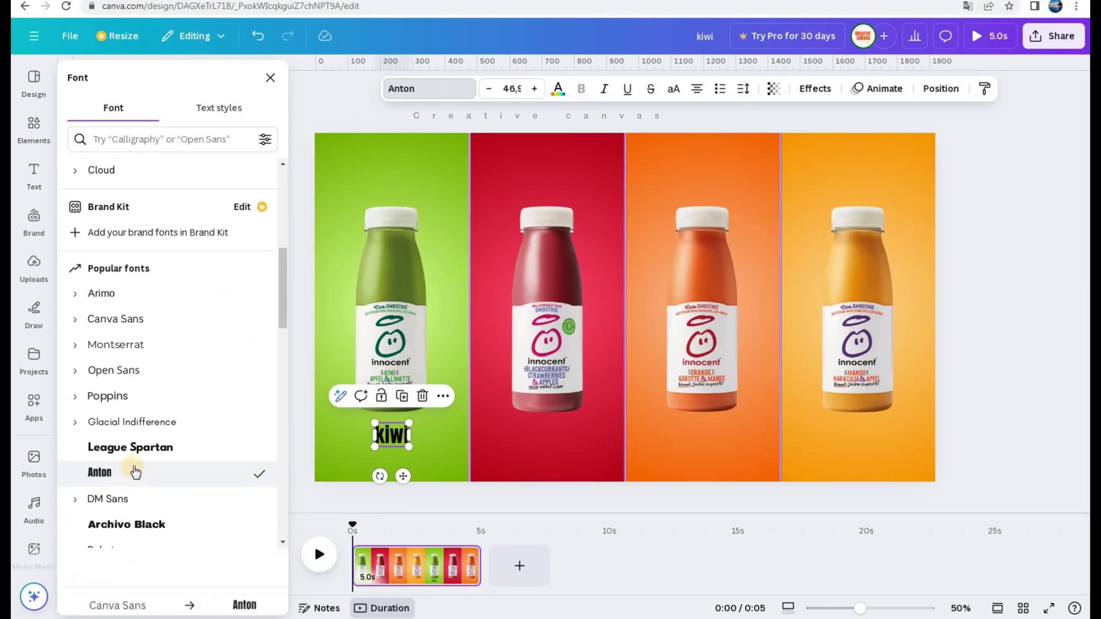
left_click_drag(369, 445, 378, 444)
left_click(700, 503)
left_click(404, 483)
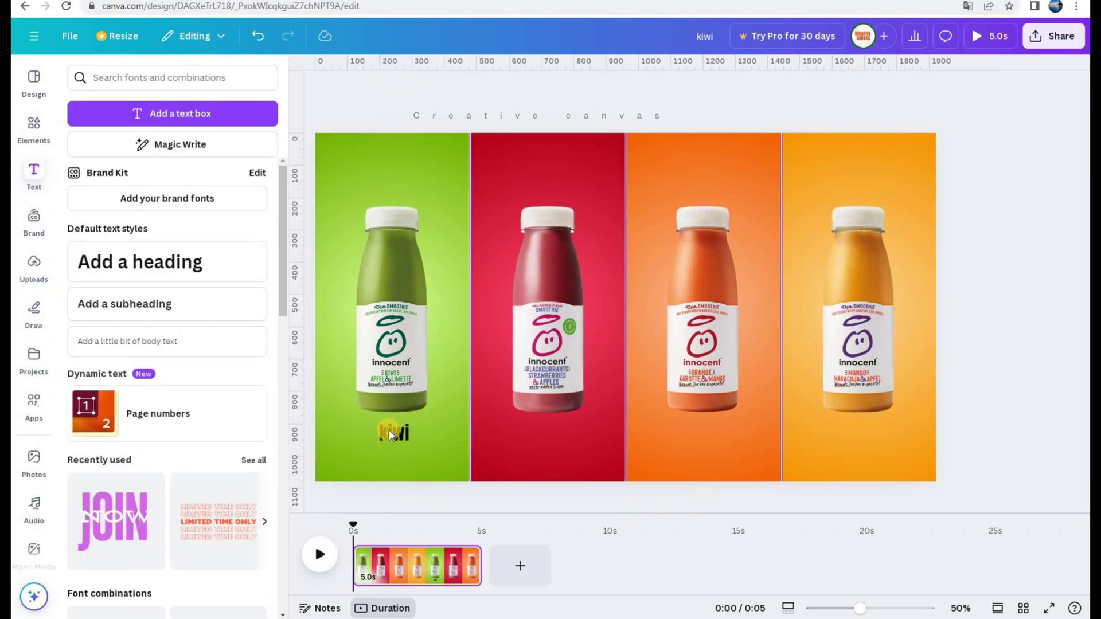
Duplicate the kiwi label below the blackcurrant bottle and change the copy's text to "Blackcurrents"
left_click(388, 429)
left_click(410, 399)
left_click_drag(408, 474, 559, 473)
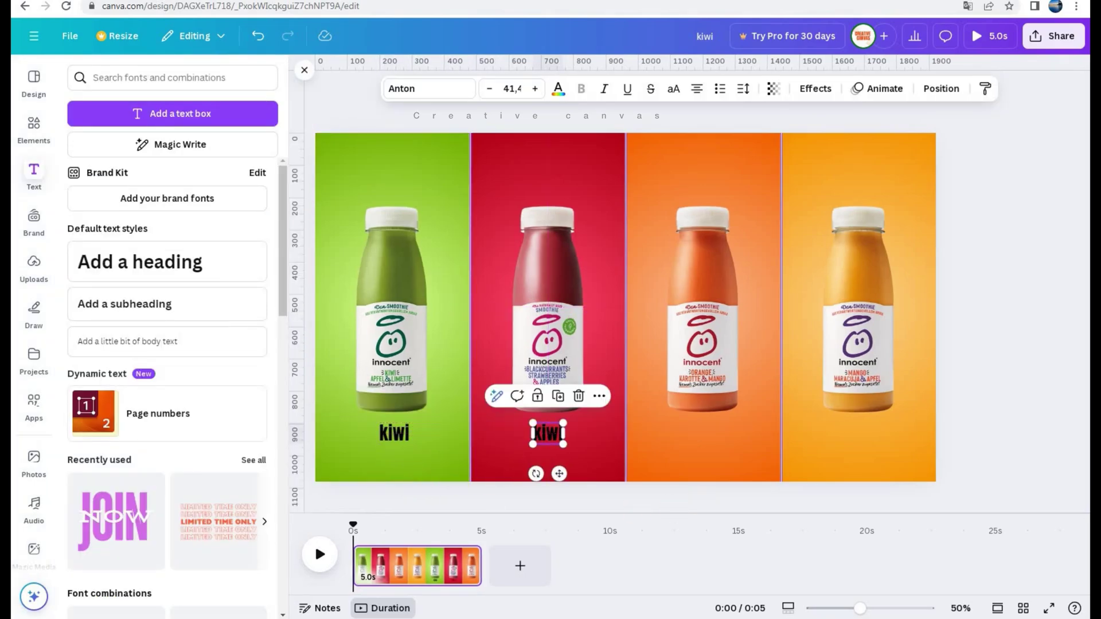
double_click(550, 432)
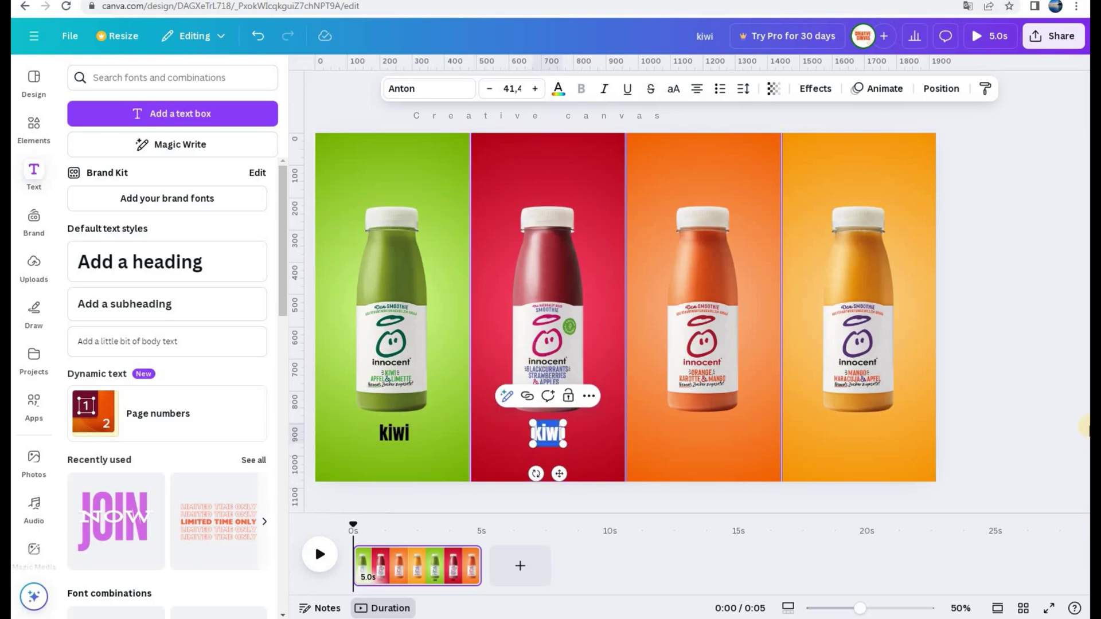
key("BackSpace")
type("blackcu")
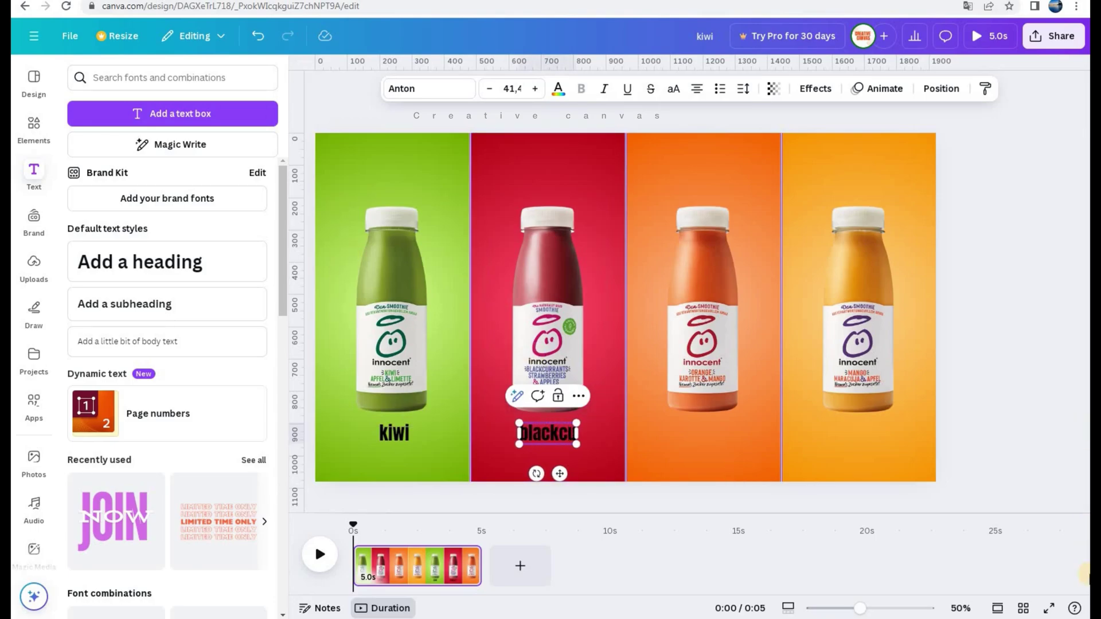
key("BackSpace")
key("BackSpace")
key("BackSpace")
key("BackSpace")
key("BackSpace")
key("BackSpace")
key("BackSpace")
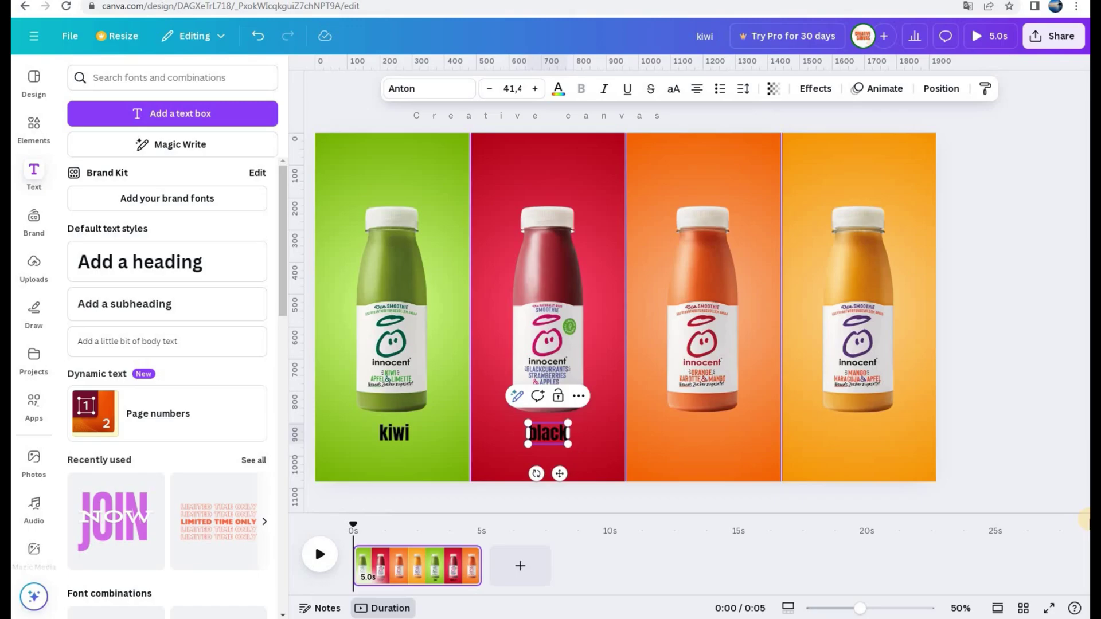
type("Blackcurrents")
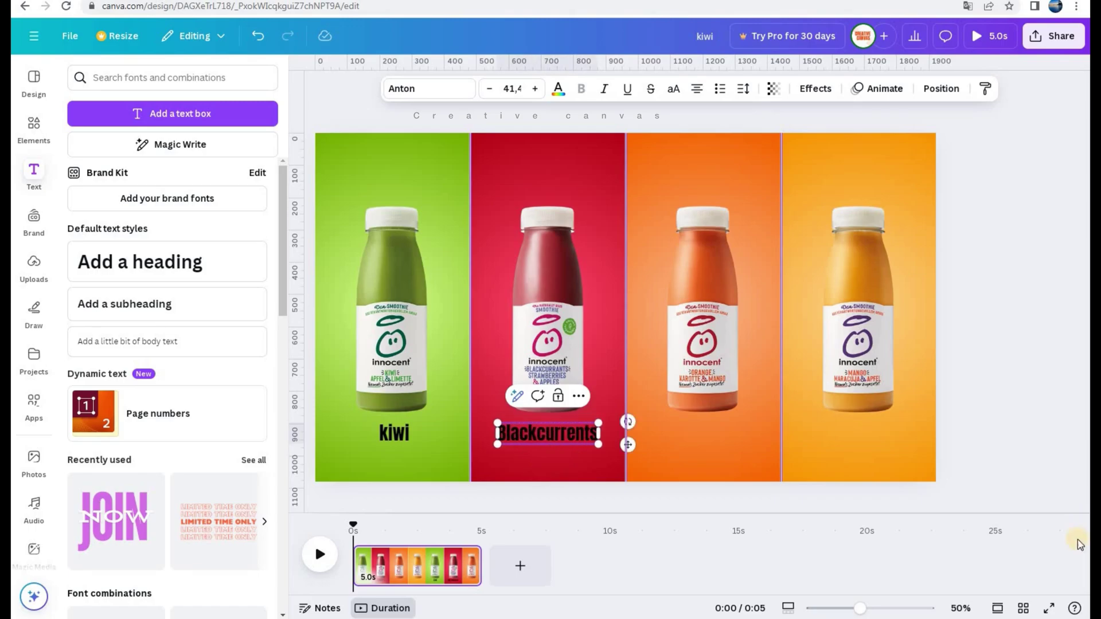
left_click(551, 459)
Duplicate the Blackcurrents label below the third bottle and change the copy's text to "Orange"
left_click(557, 433)
left_click(558, 395)
left_click_drag(579, 481, 715, 477)
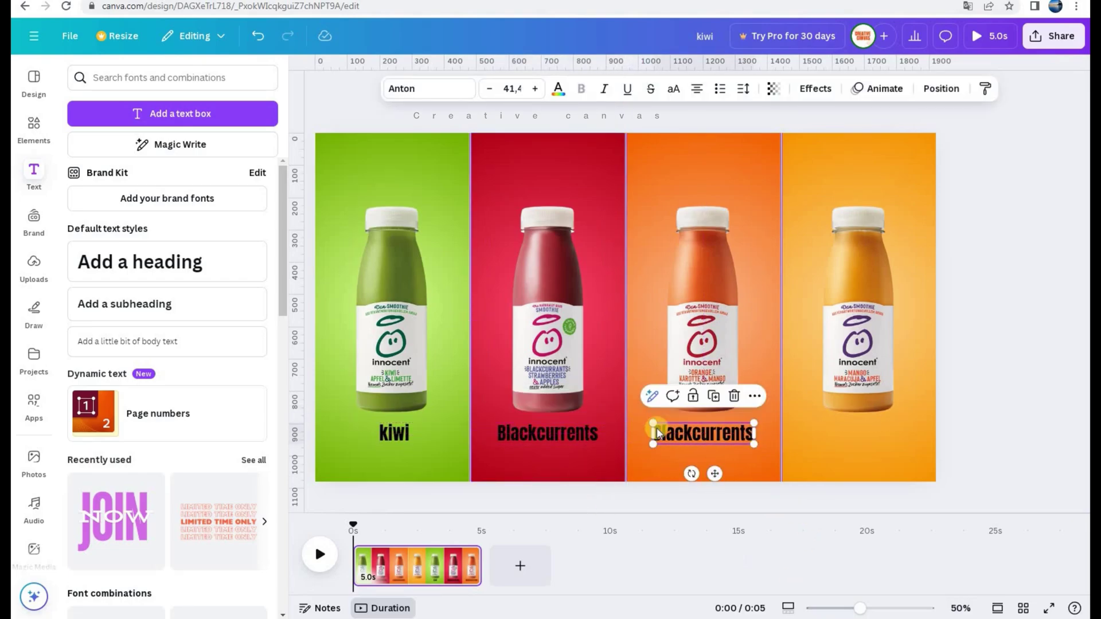
double_click(712, 433)
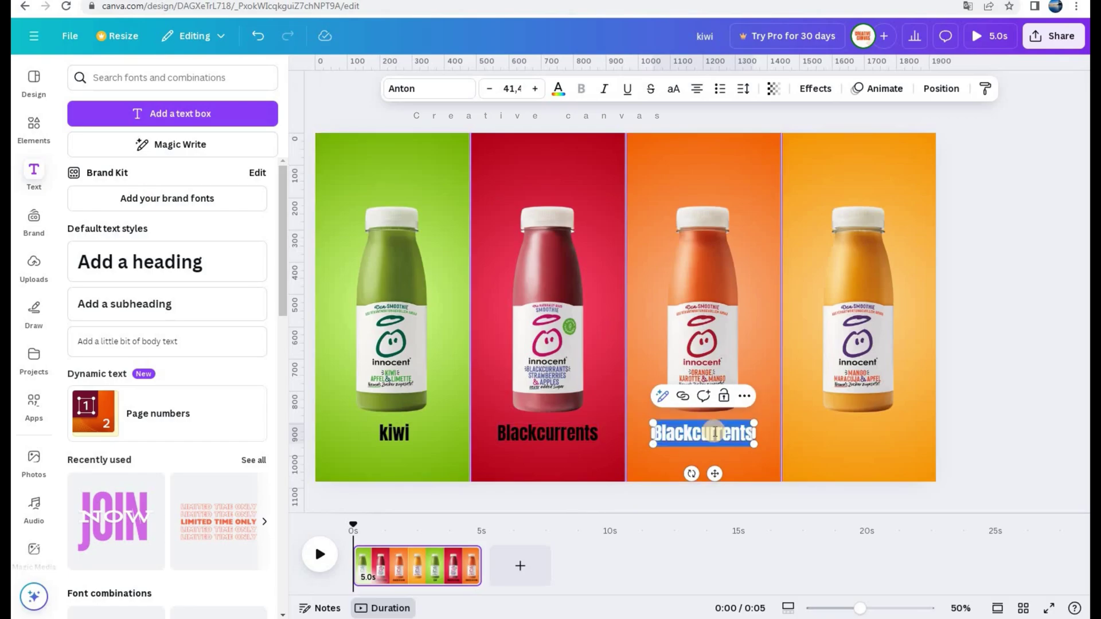
type("Orange")
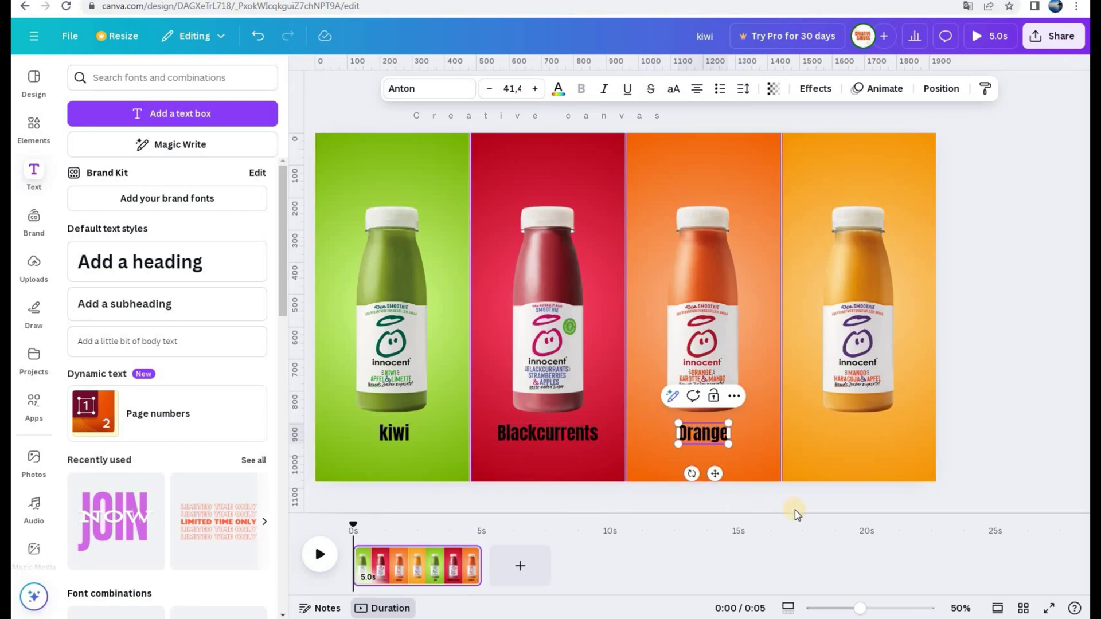
left_click(745, 480)
Duplicate the Orange label below the fourth bottle and change the copy's text to "Mango"
left_click(688, 429)
left_click(715, 397)
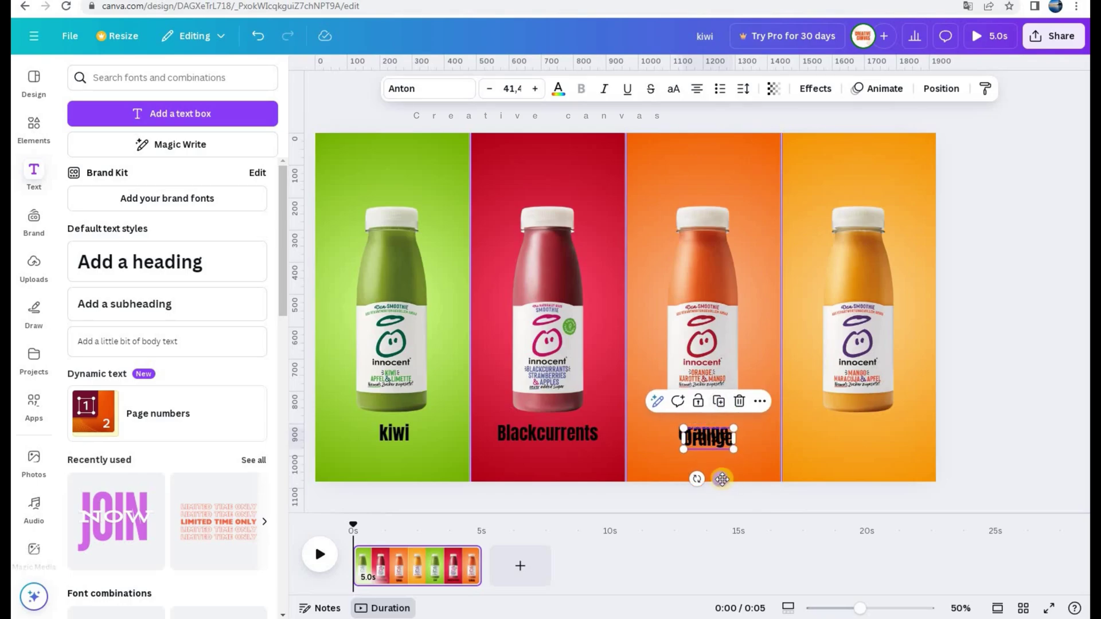
left_click_drag(788, 480, 859, 445)
double_click(859, 434)
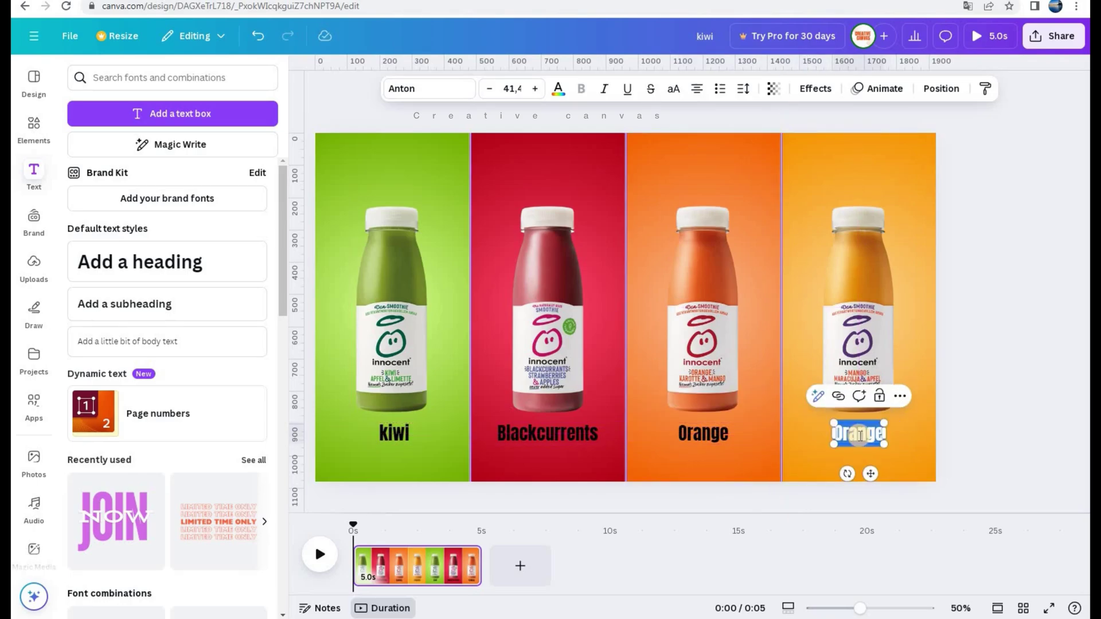
type("Ma")
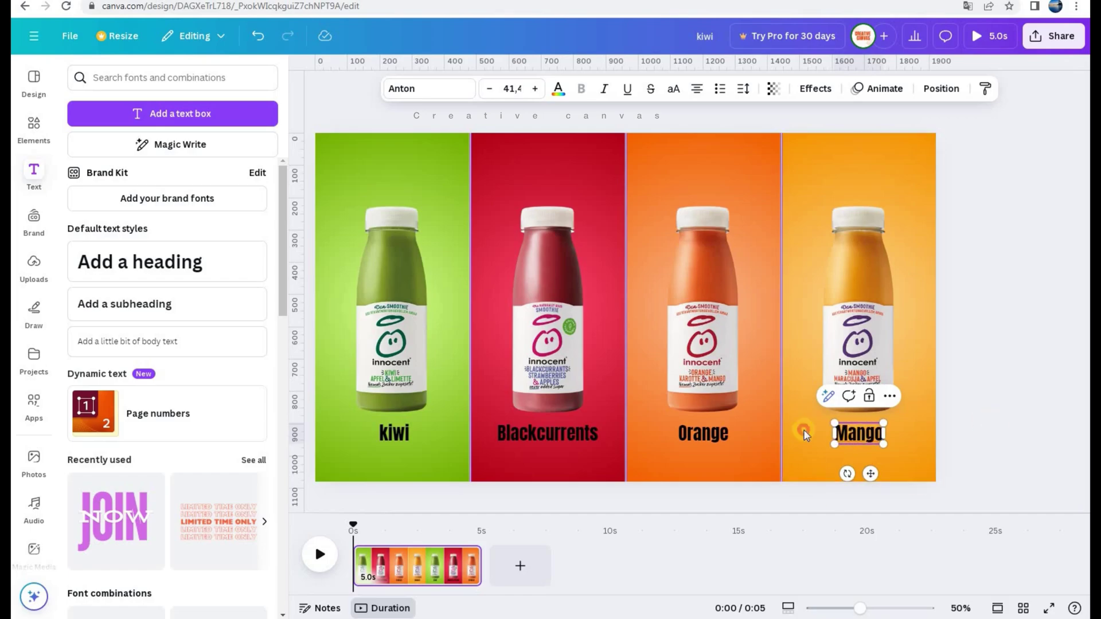
left_click(805, 431)
Duplicate the kiwi label, change the copy's text to "1" and place it just before the word kiwi
left_click(395, 436)
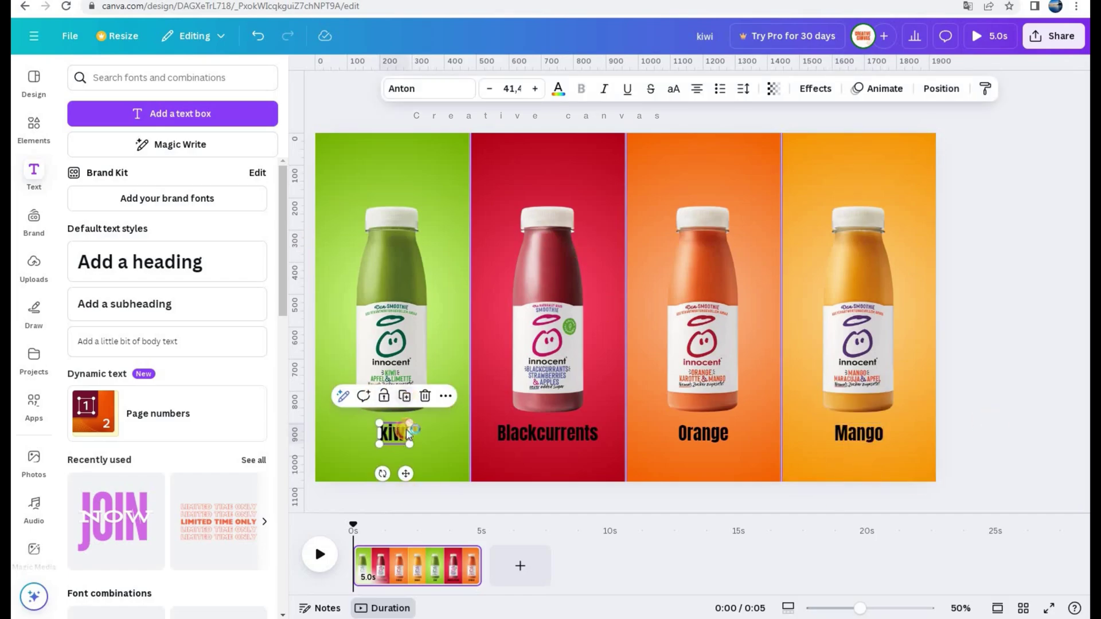
left_click_drag(406, 473, 374, 471)
double_click(364, 430)
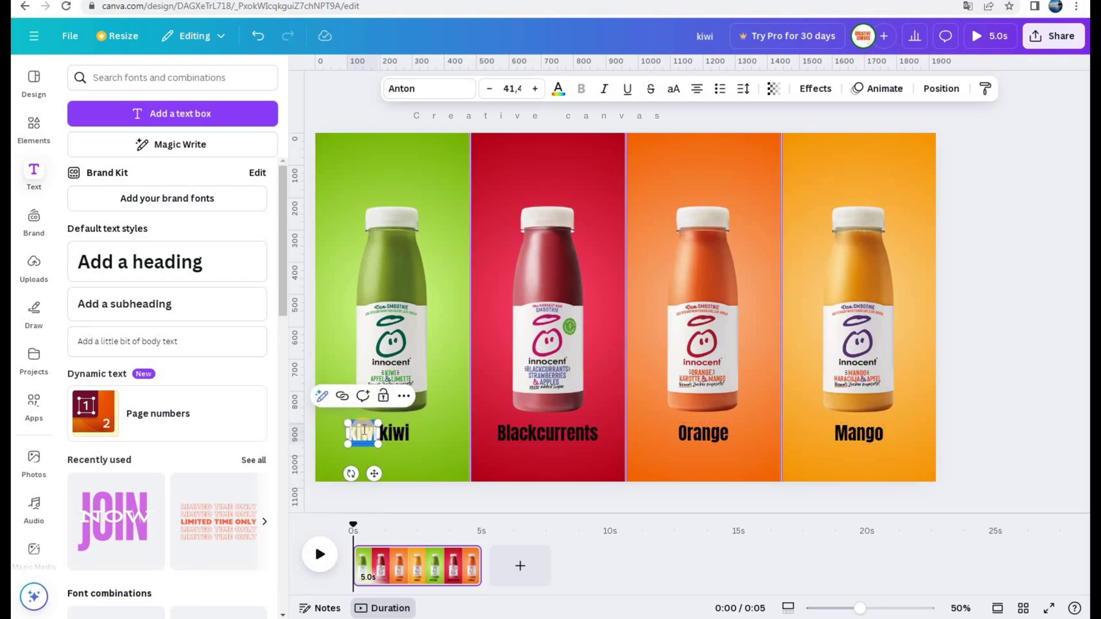
type("1")
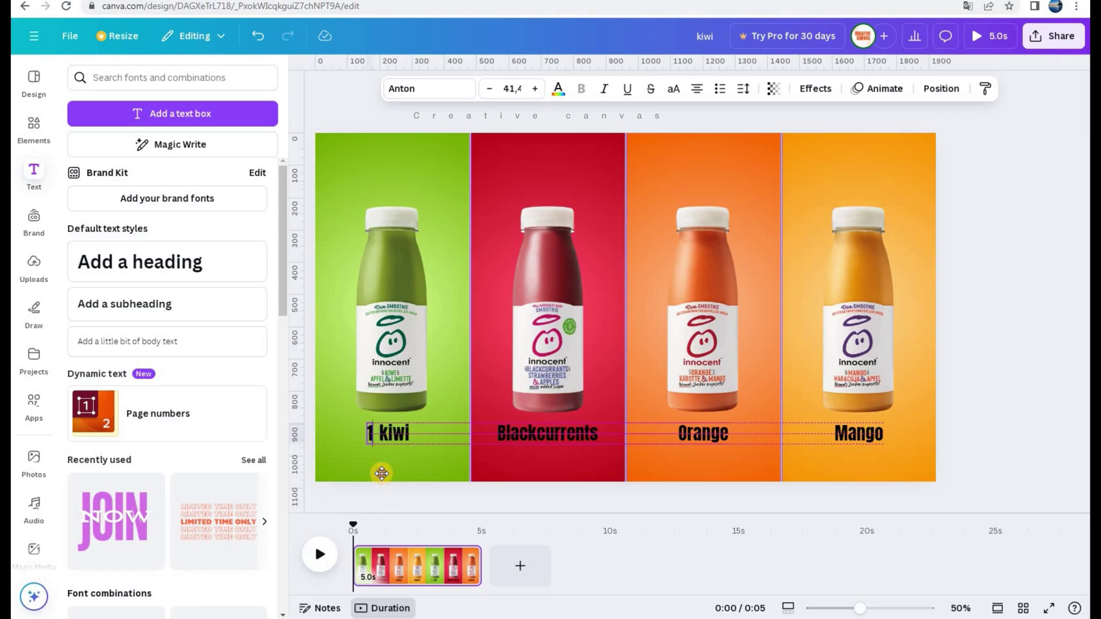
left_click(367, 438)
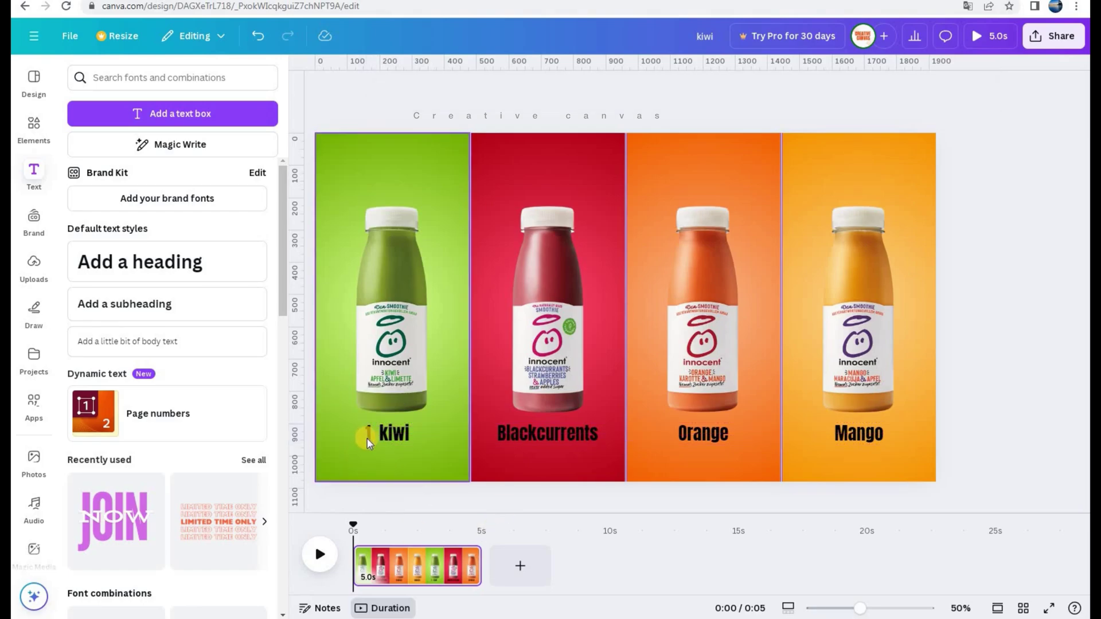
Place a copy of the number 1 just before the Blackcurrents label and change its text to "2"
left_click(367, 432)
left_click_drag(381, 472, 499, 446)
left_click(489, 438)
type("2")
left_click(581, 499)
Place a copy of the number 2 just before the Orange label and change its text to "3"
left_click(488, 438)
left_click(500, 396)
left_click_drag(506, 479, 680, 456)
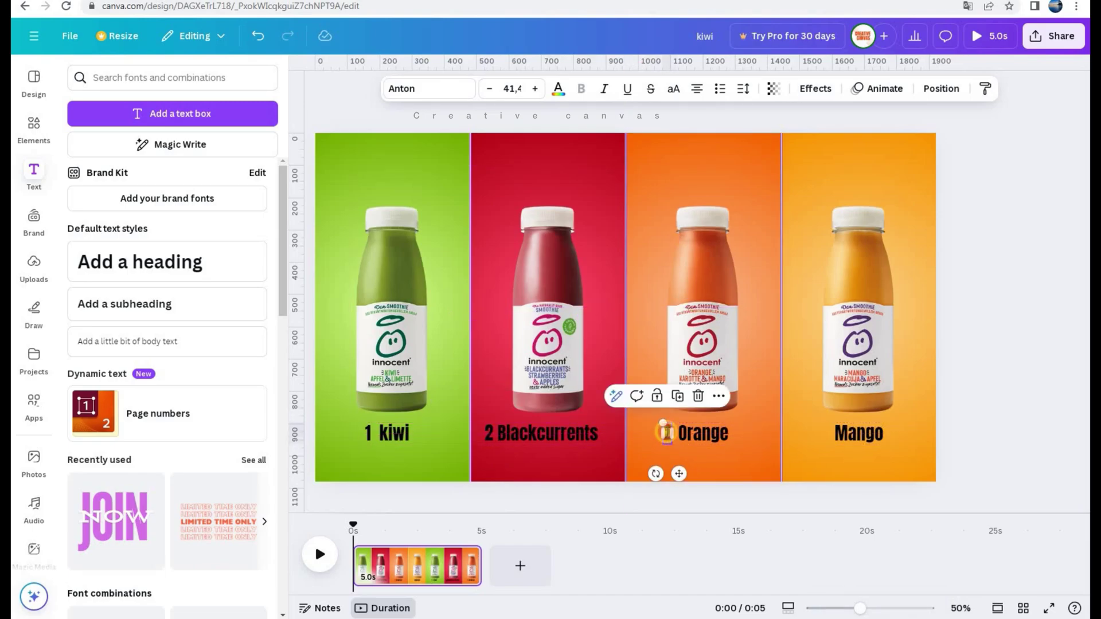
left_click(658, 433)
Place a copy of the number 3 just before the Mango label and change its text to "4"
left_click(668, 433)
key("ctrl+d")
left_click_drag(684, 479, 836, 476)
double_click(821, 433)
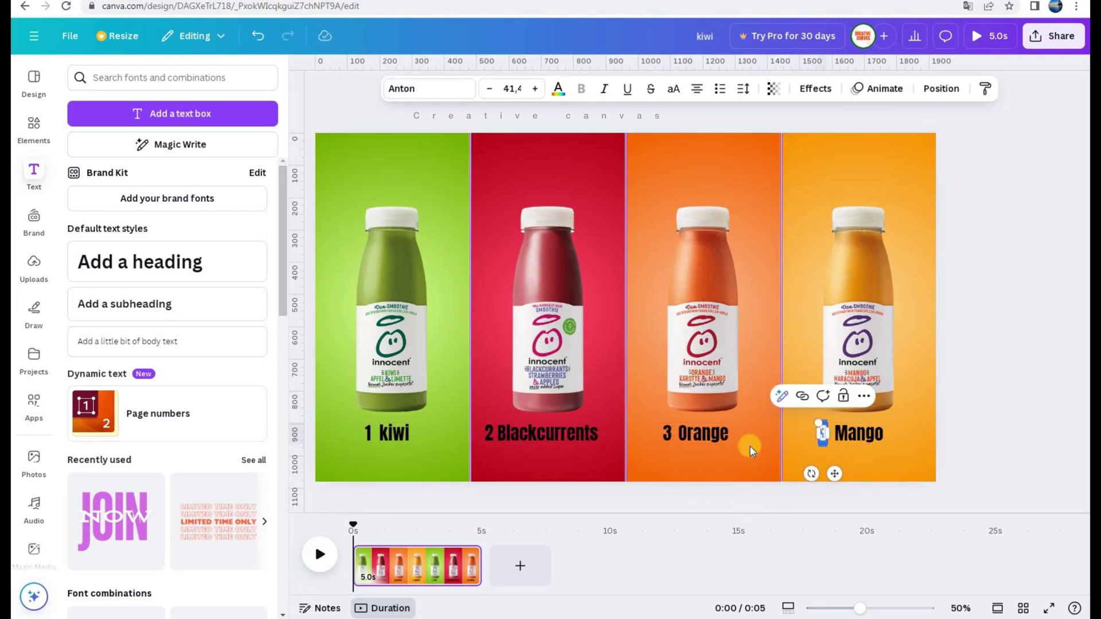
type("4")
left_click(961, 308)
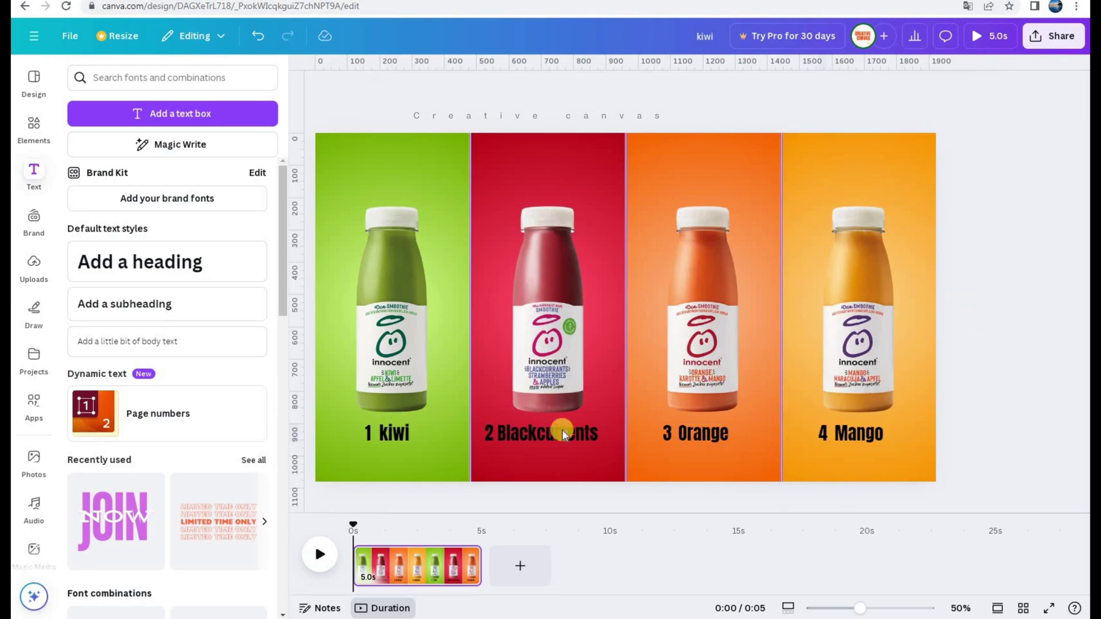
Add a subheading reading "APFEL & LIMETTE", shrink it to about size 15.8 and place it beneath the "1 kiwi" label
left_click(162, 303)
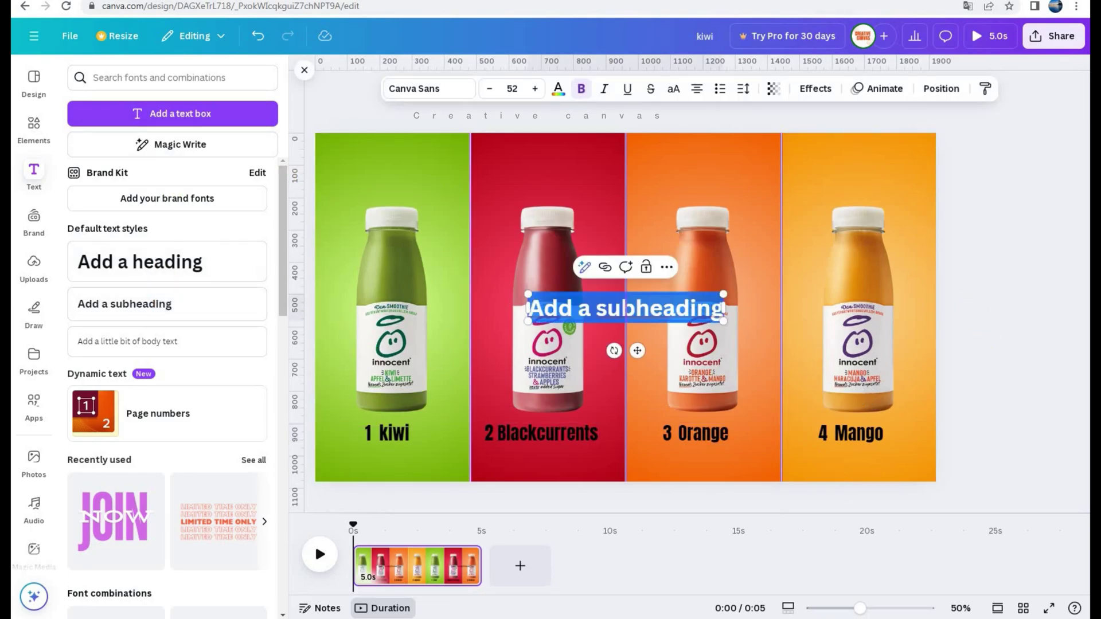
double_click(631, 308)
type("AP")
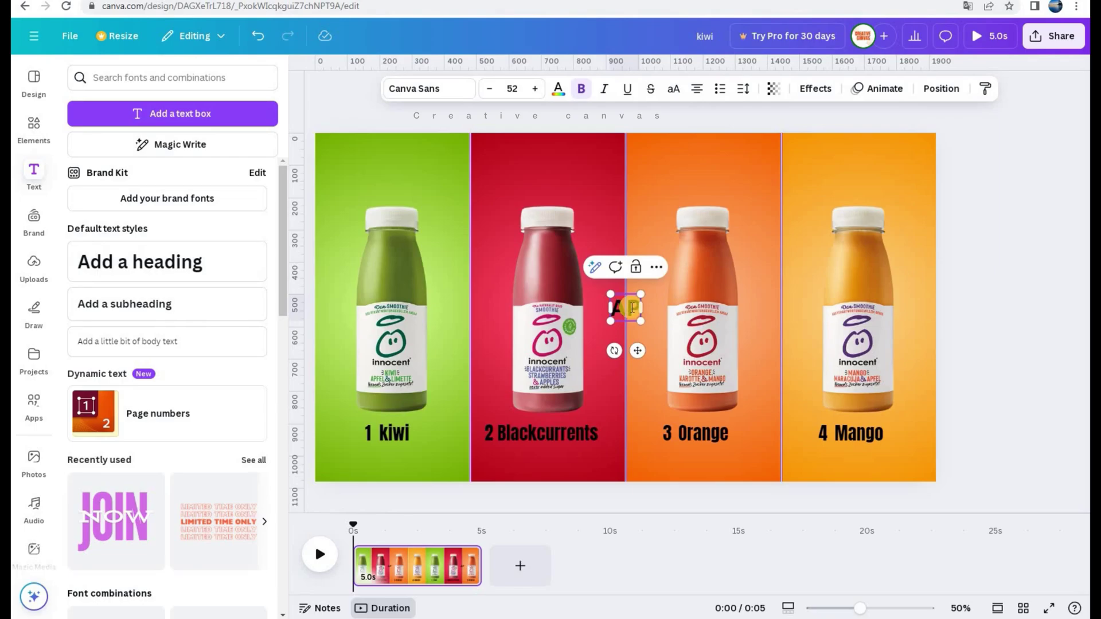
type("FEL & LIMETTE")
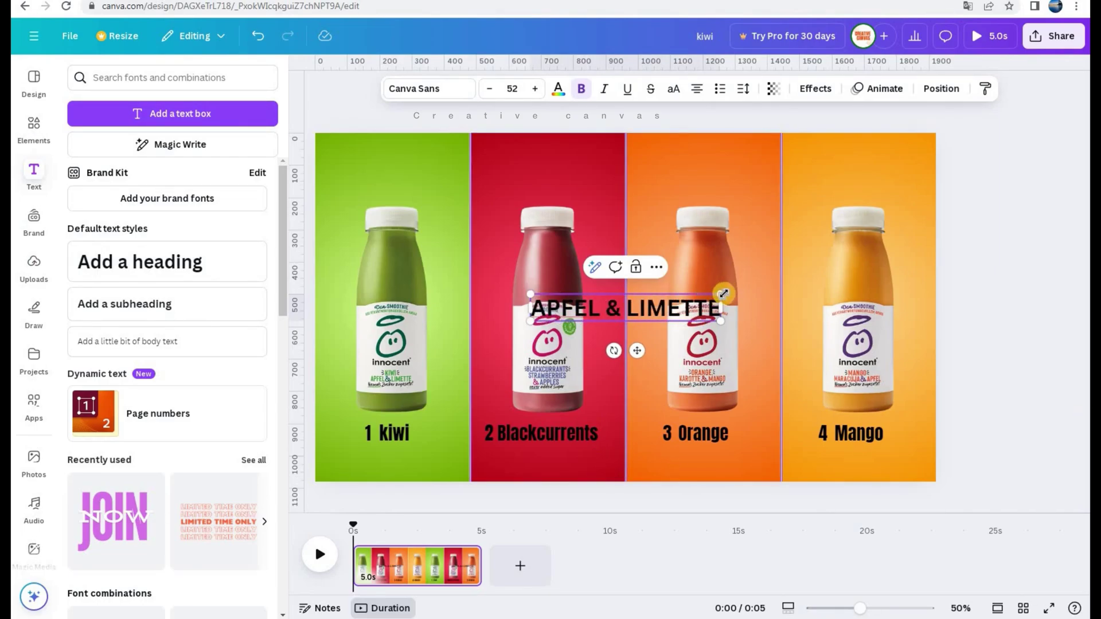
left_click_drag(723, 293, 403, 485)
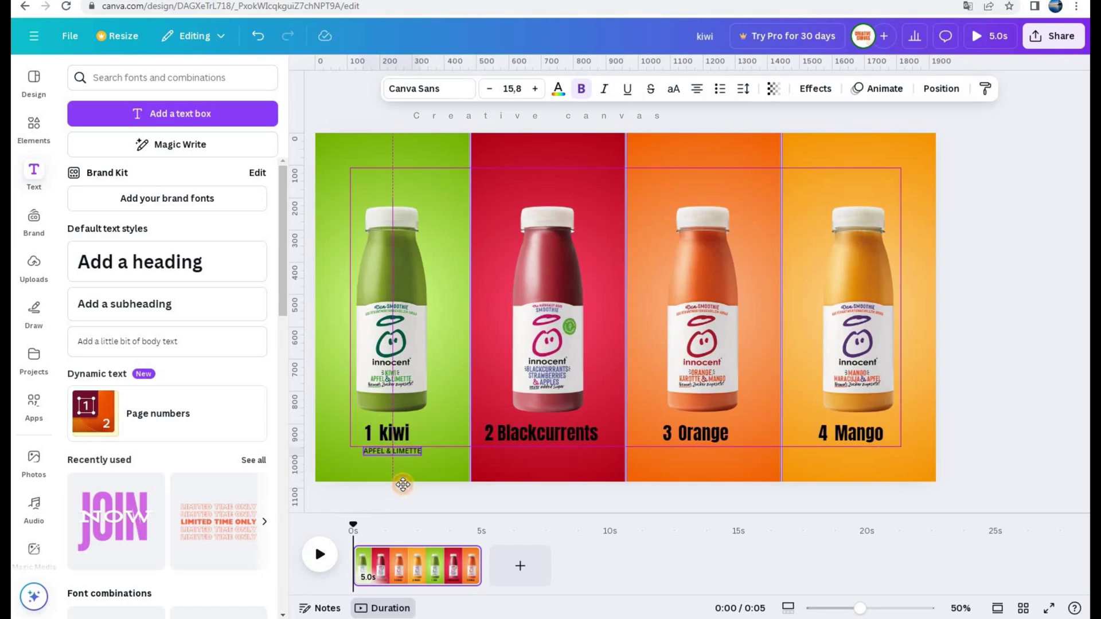
Find the Glacial Indifference font with the search term "INDIF" and apply it to the "APFEL & LIMETTE" subheading
left_click(396, 90)
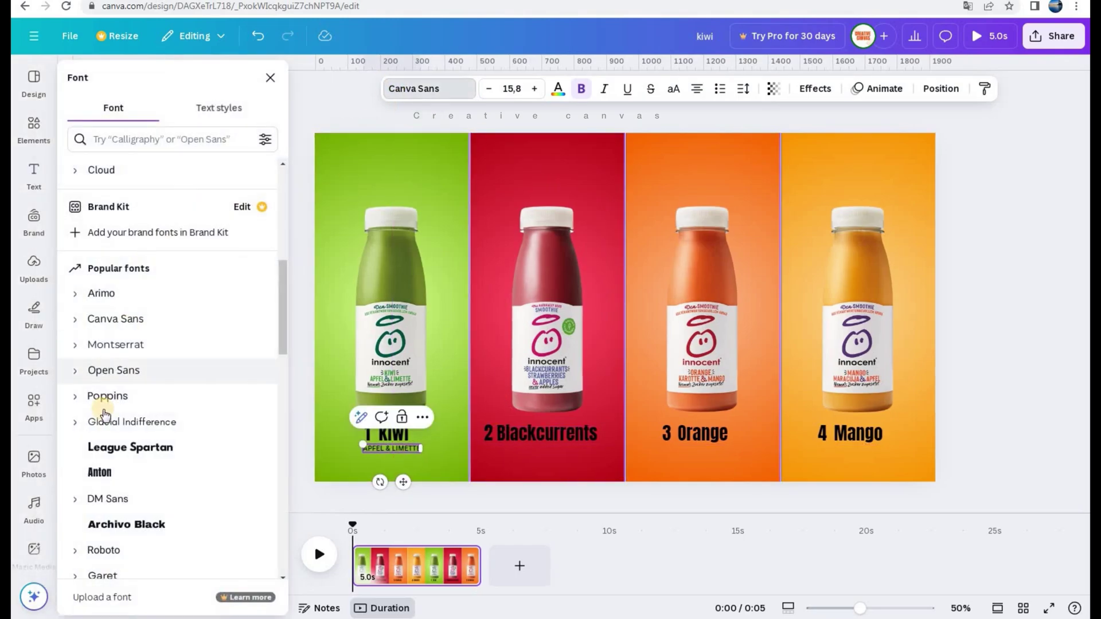
scroll(105, 414, "down", 3)
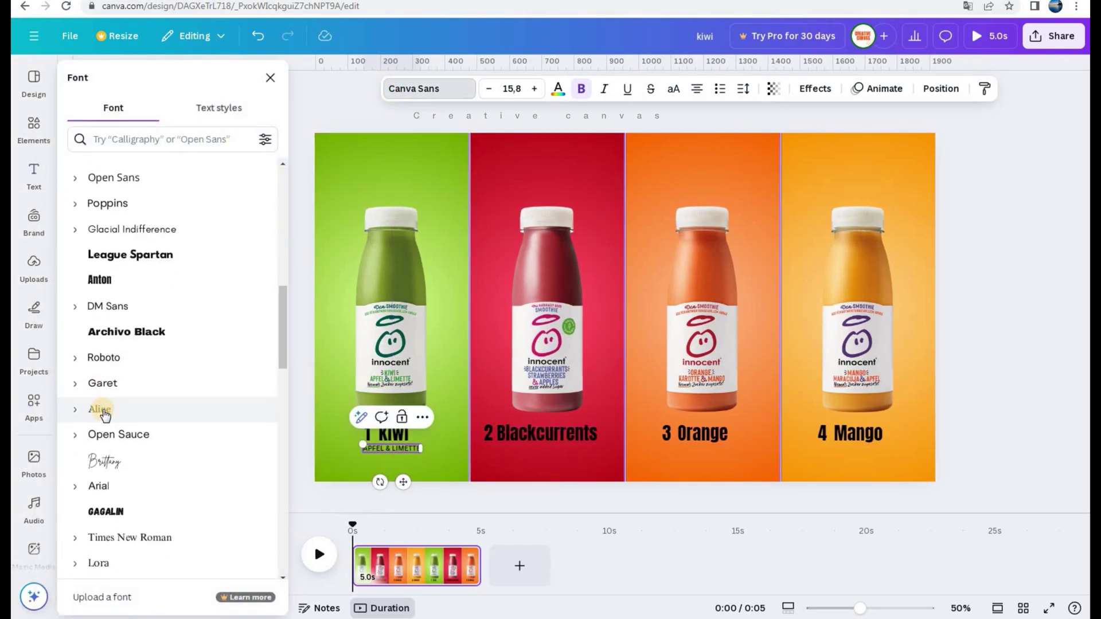
scroll(105, 414, "down", 4)
scroll(74, 338, "up", 4)
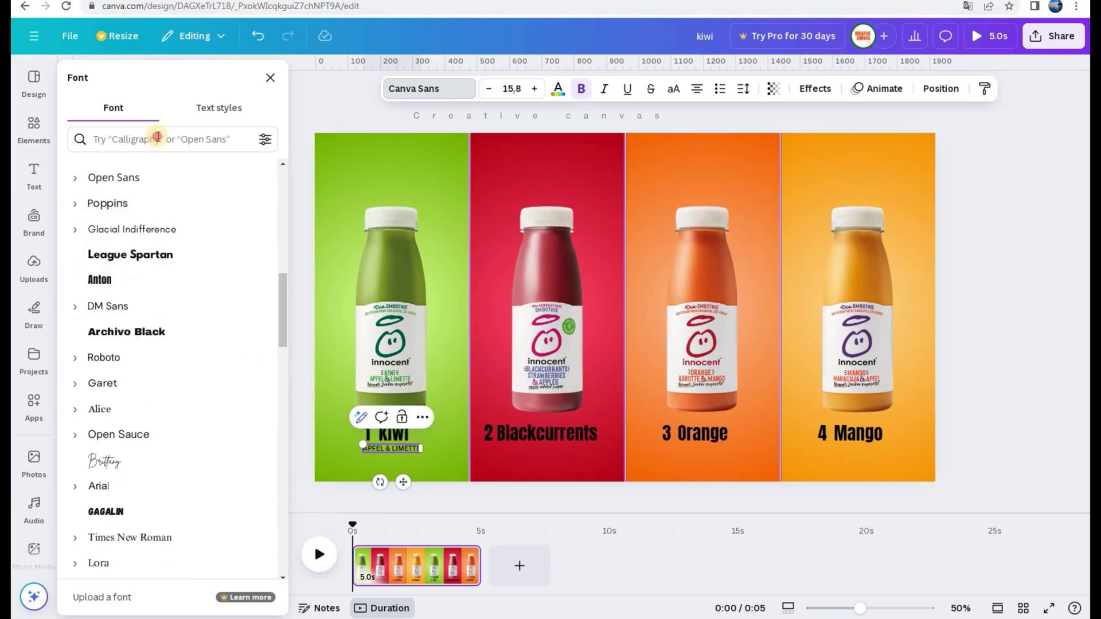
left_click(157, 139)
type("INDI")
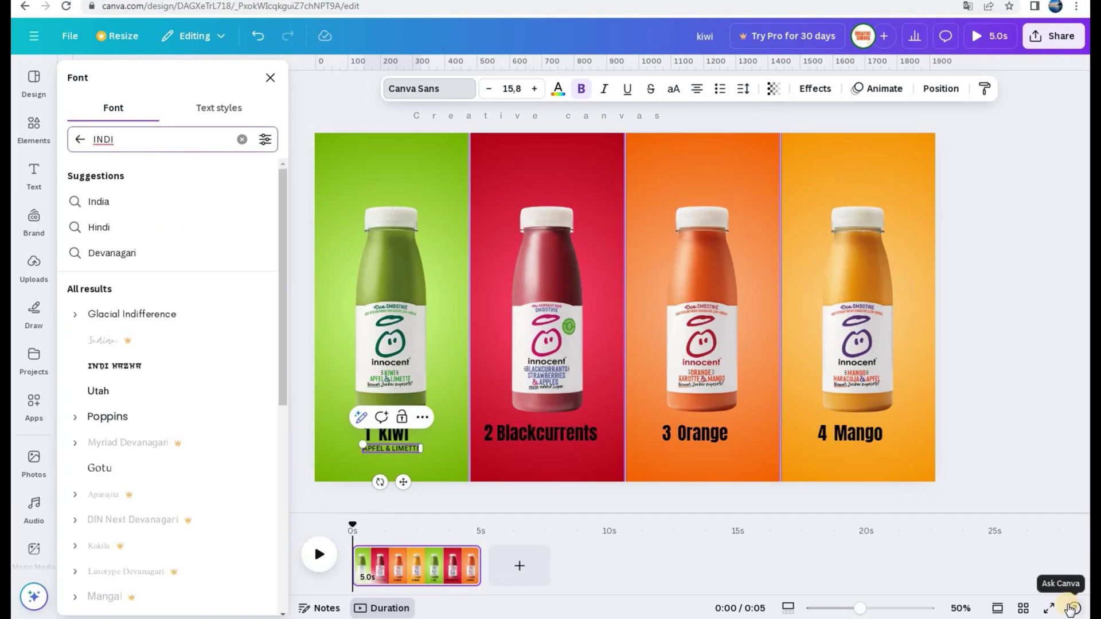
type("F")
left_click(148, 202)
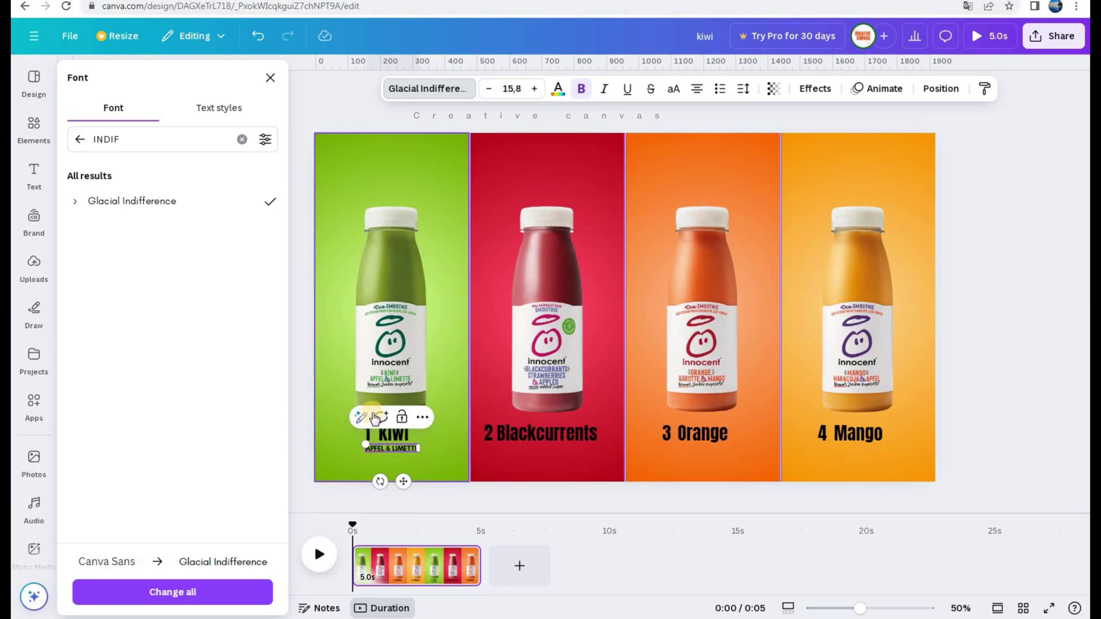
Remove bold from the "APFEL & LIMETTE" subheading and place a copy beneath the Blackcurrents label, reading "STRAWBERRIES & APPLES"
left_click(510, 504)
left_click(381, 446)
left_click(582, 88)
left_click(405, 419)
left_click_drag(408, 486, 558, 483)
double_click(563, 453)
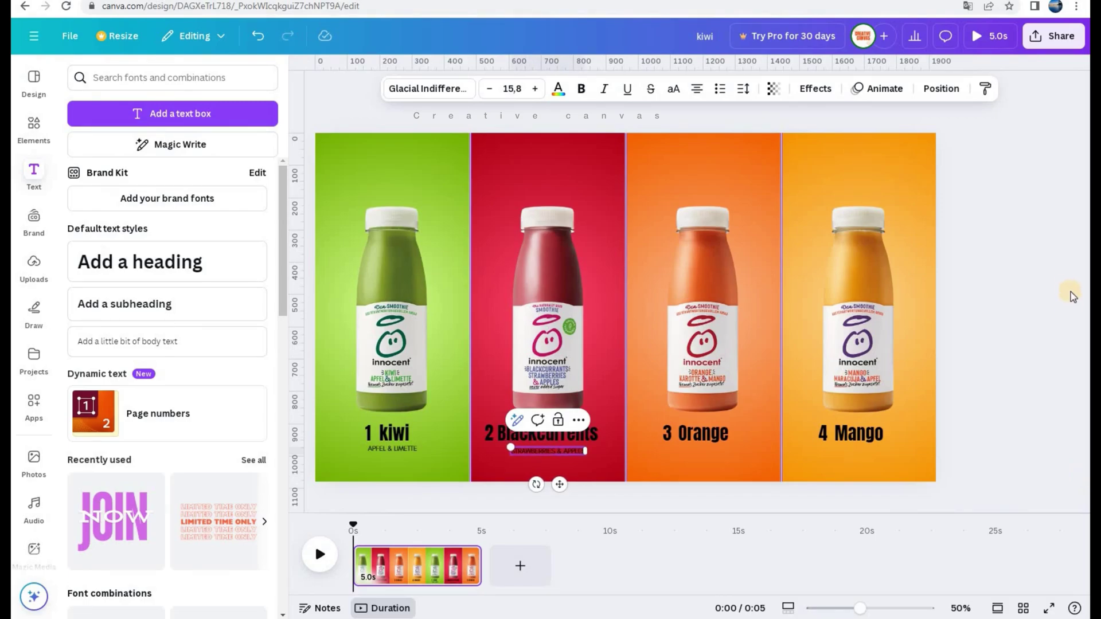
Place a copy of the "STRAWBERRIES & APPLES" subheading beneath the Orange label and change its text to "KAROTTES & MANGO"
left_click(648, 503)
left_click(562, 452)
left_click(558, 422)
left_click_drag(566, 489, 714, 489)
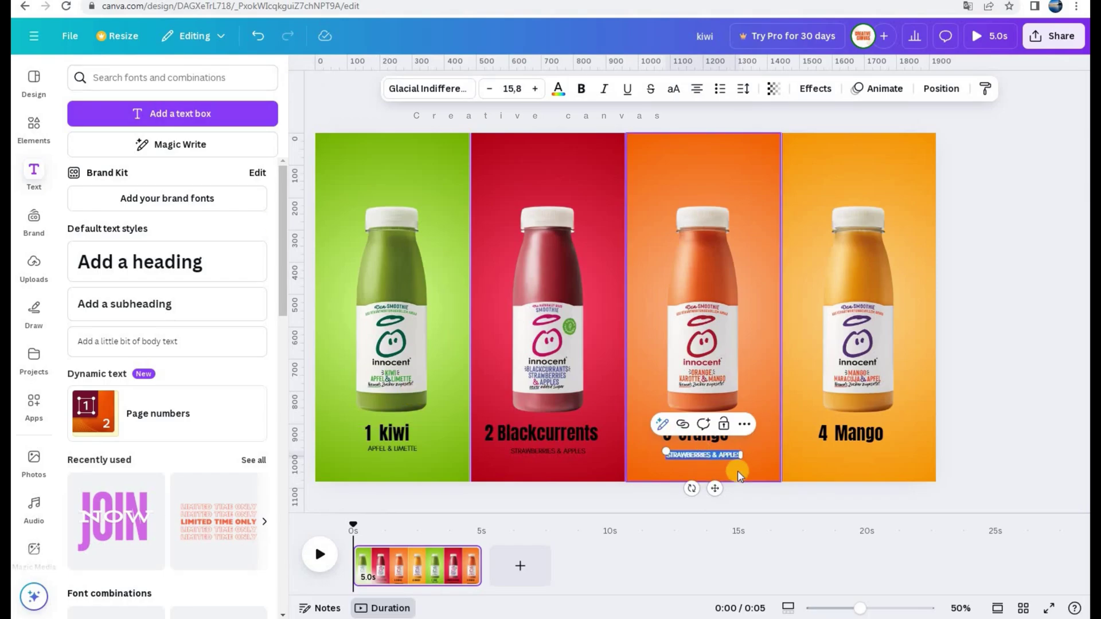
type("MANGO")
left_click(710, 483)
left_click(682, 459)
left_click_drag(549, 453, 549, 453)
Place a copy of the "KAROTTES & MANGO" subheading beneath the Mango label and change its text to "MARACUJA & APFEL"
left_click(704, 454)
left_click_drag(713, 496, 875, 484)
left_click(818, 499)
left_click(859, 451)
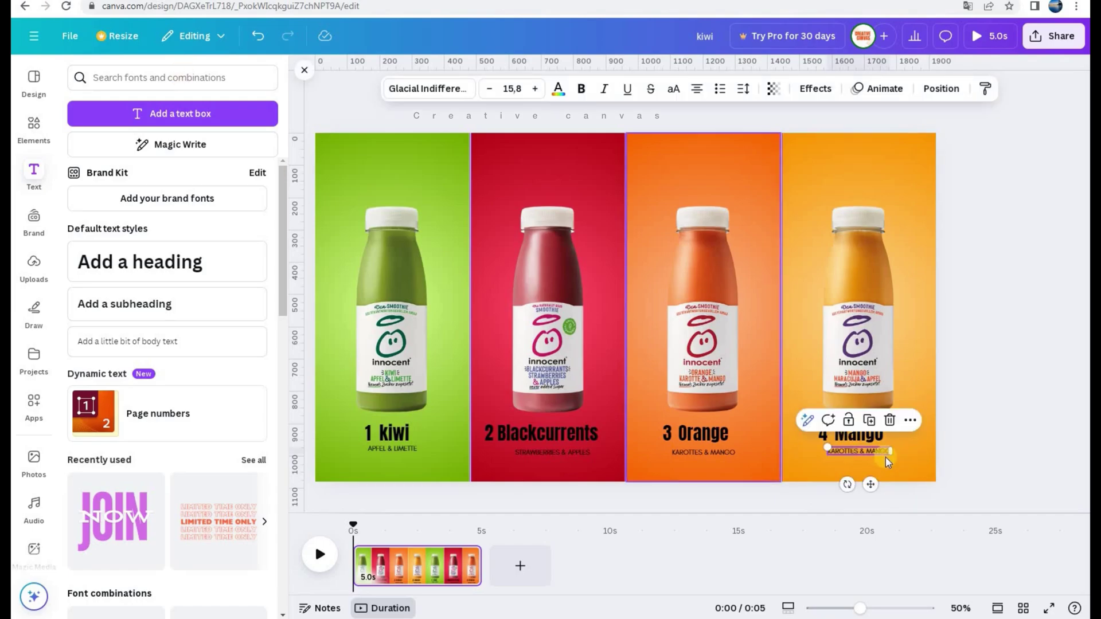
type("MARACUJA & APFEL")
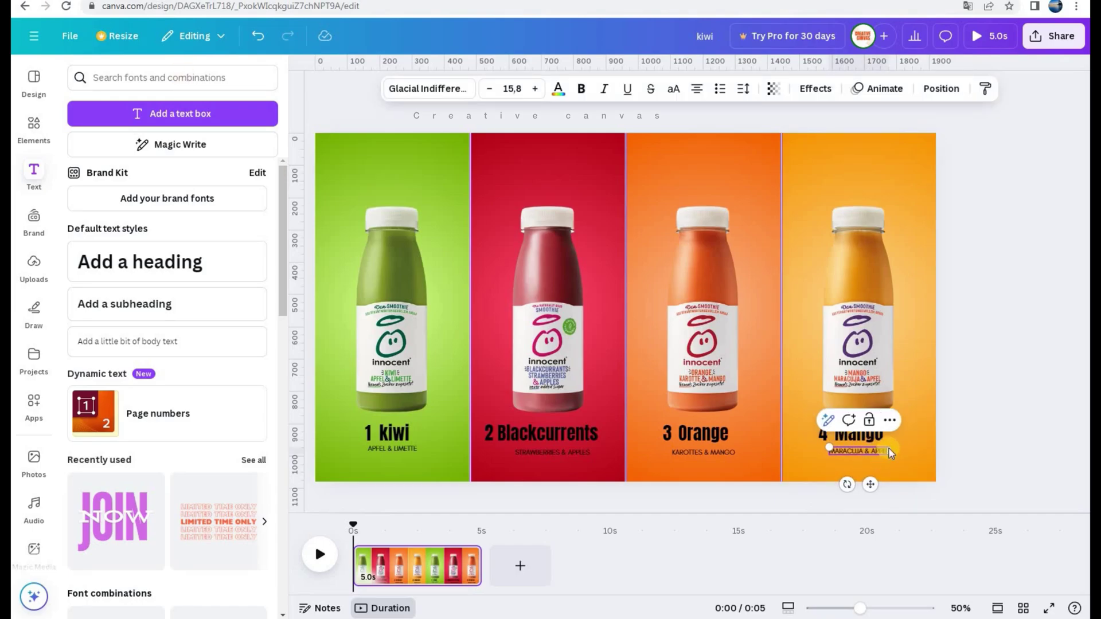
left_click(354, 108)
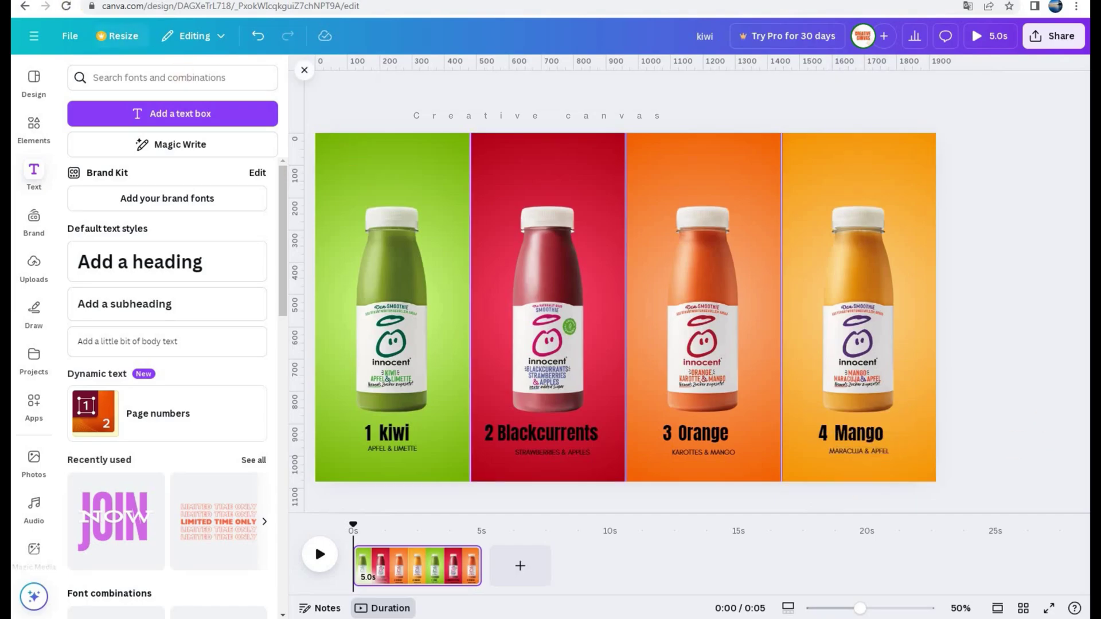
Duplicate the finished page twice so the design has three identical pages
left_click(425, 570)
right_click(449, 571)
left_click(482, 292)
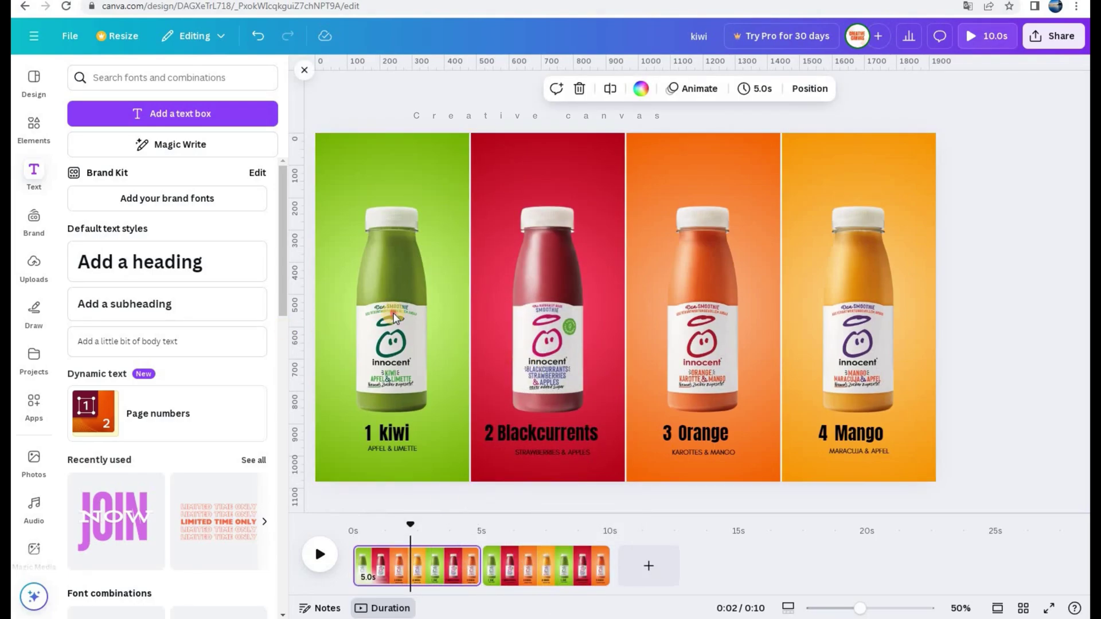
left_click(393, 319)
left_click(430, 568)
right_click(433, 567)
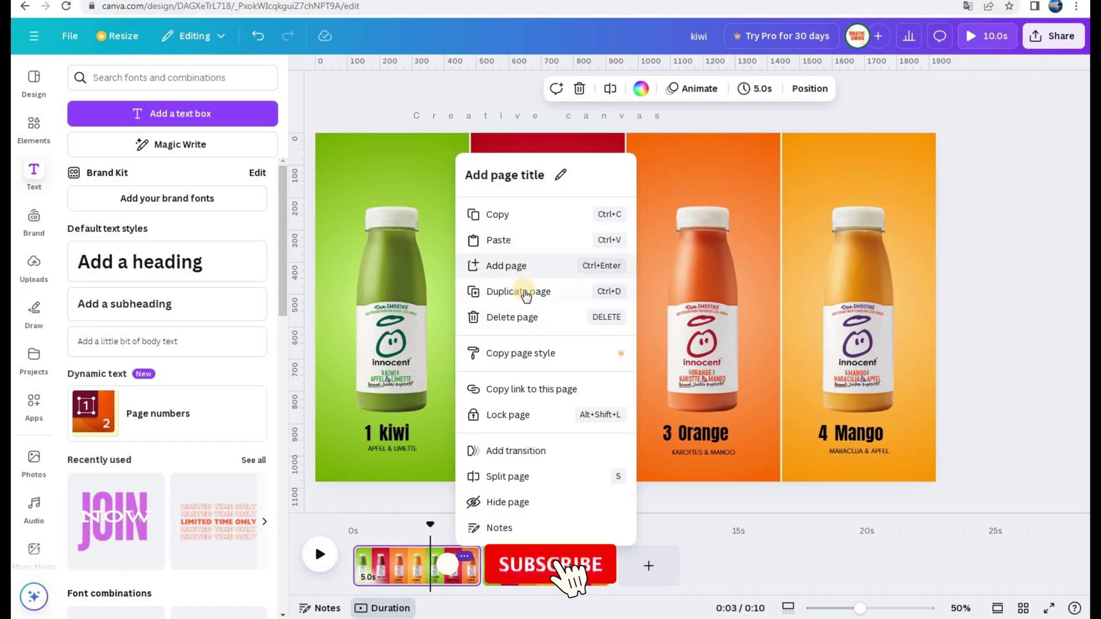
left_click(519, 291)
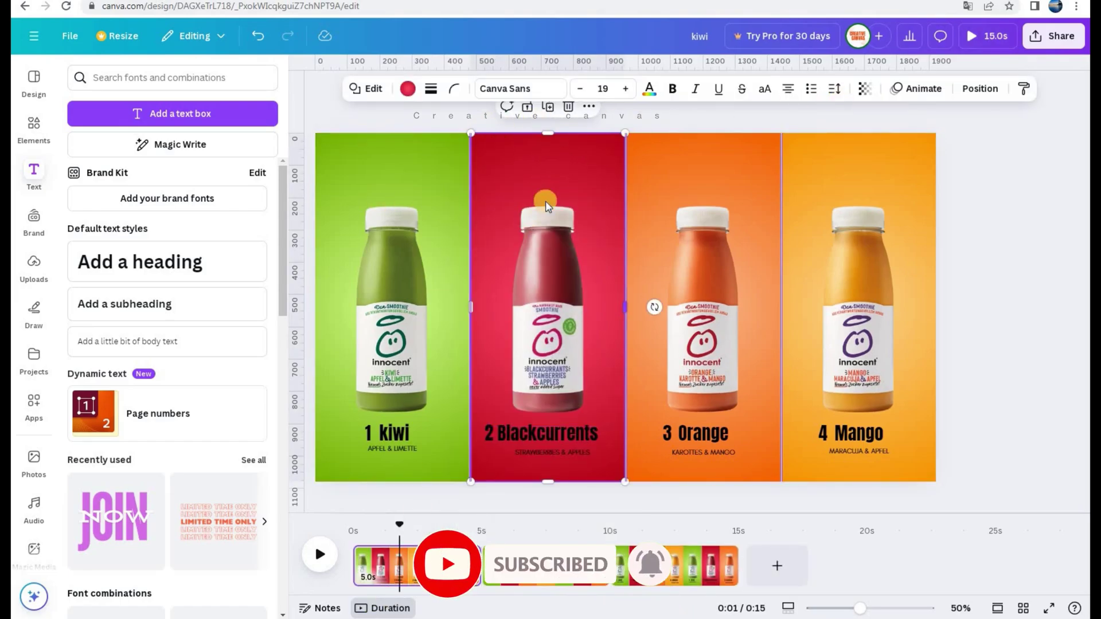
On the first page, shrink the blackcurrant bottle to a tiny size and enlarge the number 2 to size 304, centered over it
left_click(559, 226)
left_click_drag(606, 199, 498, 409)
left_click_drag(504, 456, 553, 347)
left_click(489, 431)
left_click_drag(484, 423, 422, 281)
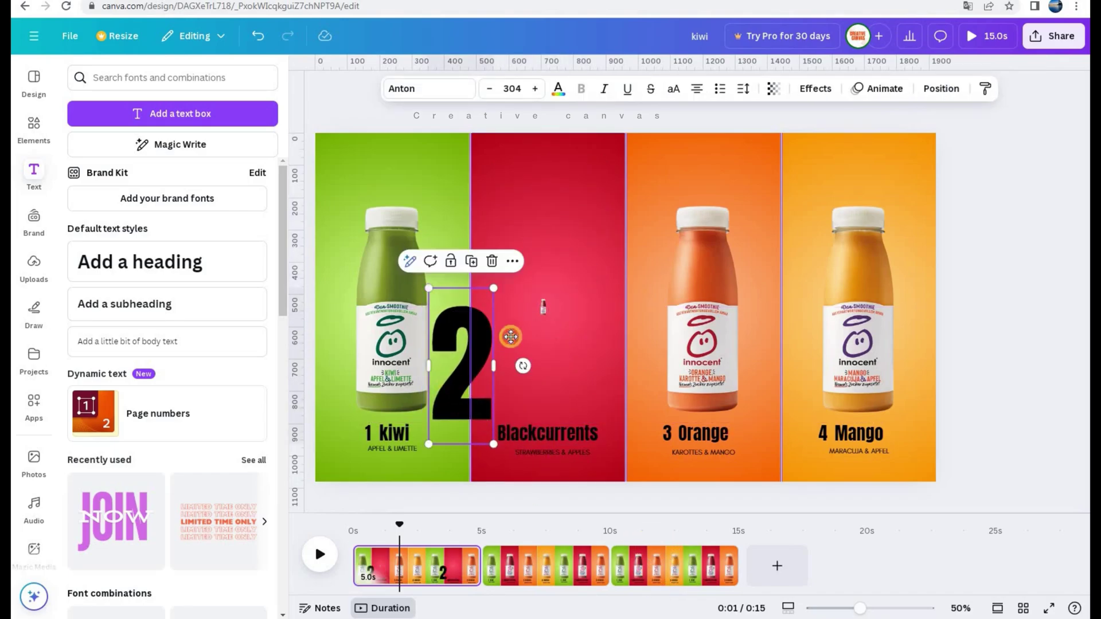
left_click_drag(475, 362, 554, 295)
Enlarge the Blackcurrents label and set its subheading to size 22, moving both up beneath the large number 2
left_click(553, 435)
left_click_drag(498, 422, 478, 414)
left_click_drag(553, 476, 486, 444)
left_click(564, 453)
left_click(557, 475)
left_click_drag(559, 478, 559, 441)
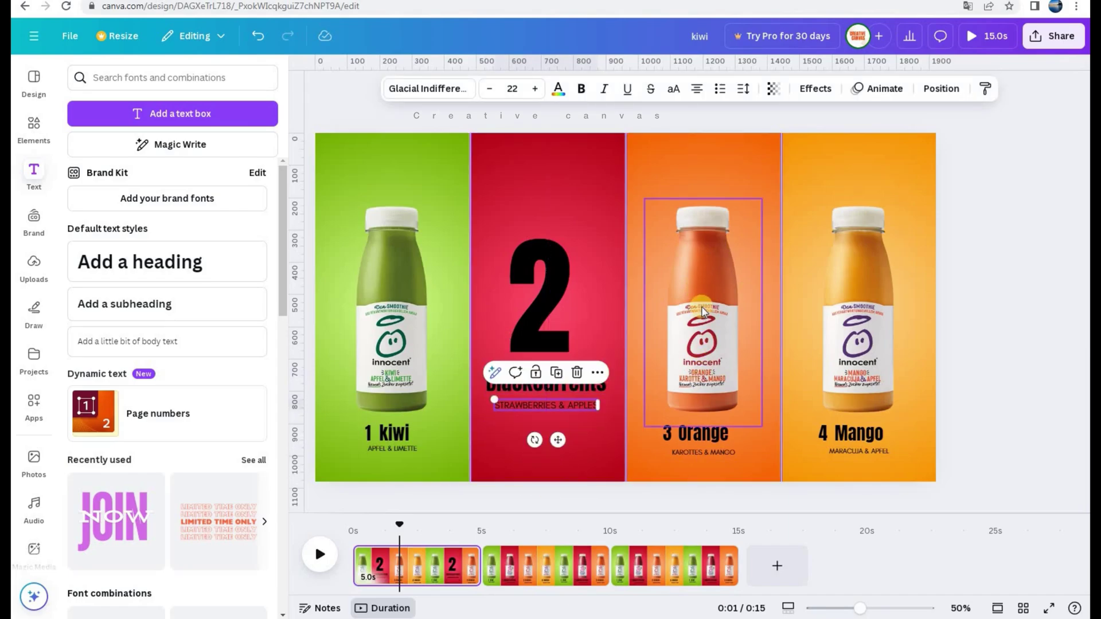
Shrink the orange smoothie bottle to a tiny size and place it in the middle of its panel
left_click(689, 241)
left_click_drag(645, 198, 787, 392)
left_click_drag(766, 455, 714, 356)
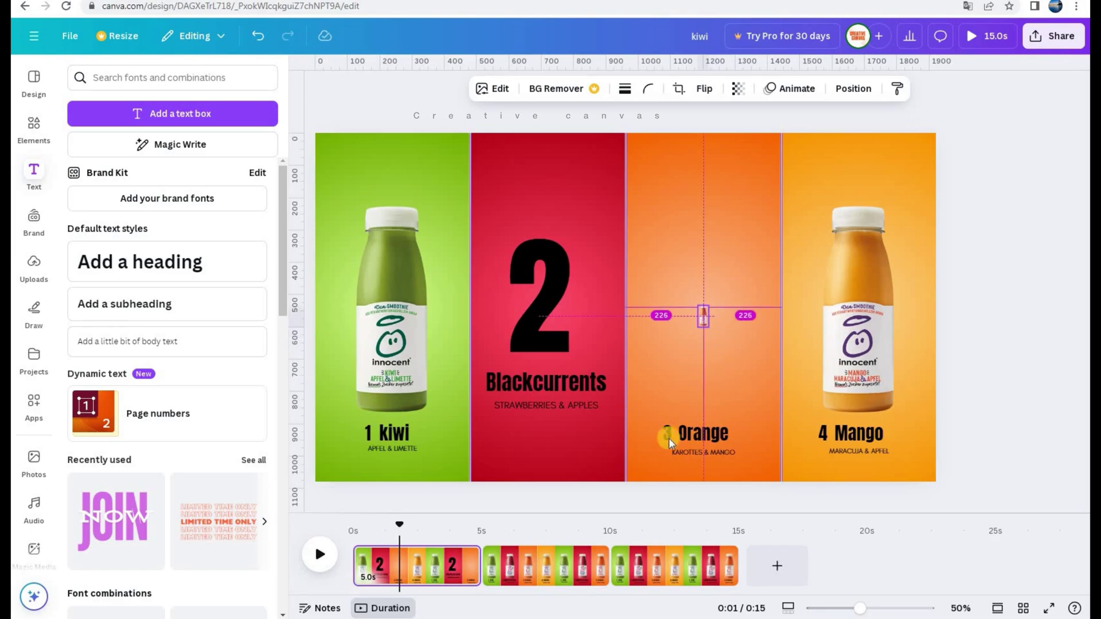
Enlarge the number 3 to size 304 and place it in the orange panel above the tiny bottle
left_click(667, 435)
left_click_drag(663, 423, 603, 338)
left_click_drag(573, 235, 556, 226)
mouse_move(566, 363)
left_mouse_down()
mouse_move(553, 376)
mouse_move(600, 347)
mouse_move(566, 381)
left_mouse_up()
left_click(542, 333)
left_click(595, 341)
left_click(545, 318)
left_click_drag(596, 333, 723, 305)
left_click(657, 321)
left_click_drag(705, 254, 686, 182)
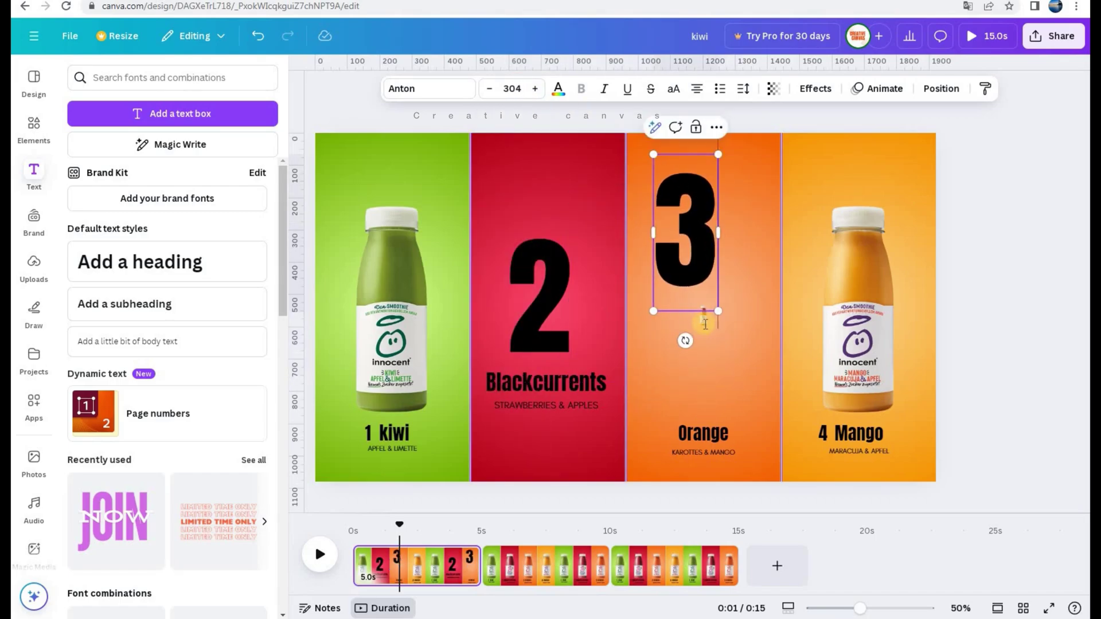
Position the tiny orange bottle and the large number 3 together in the middle of the panel, with the numeral covering the bottle
left_click(1010, 312)
left_click_drag(685, 222, 693, 187)
left_click_drag(704, 321, 734, 353)
left_click_drag(696, 236, 707, 339)
Move the Orange label up beneath the large number 3 and enlarge it to match the Blackcurrents label
left_click(691, 434)
left_click(599, 387)
left_click_drag(701, 434, 700, 384)
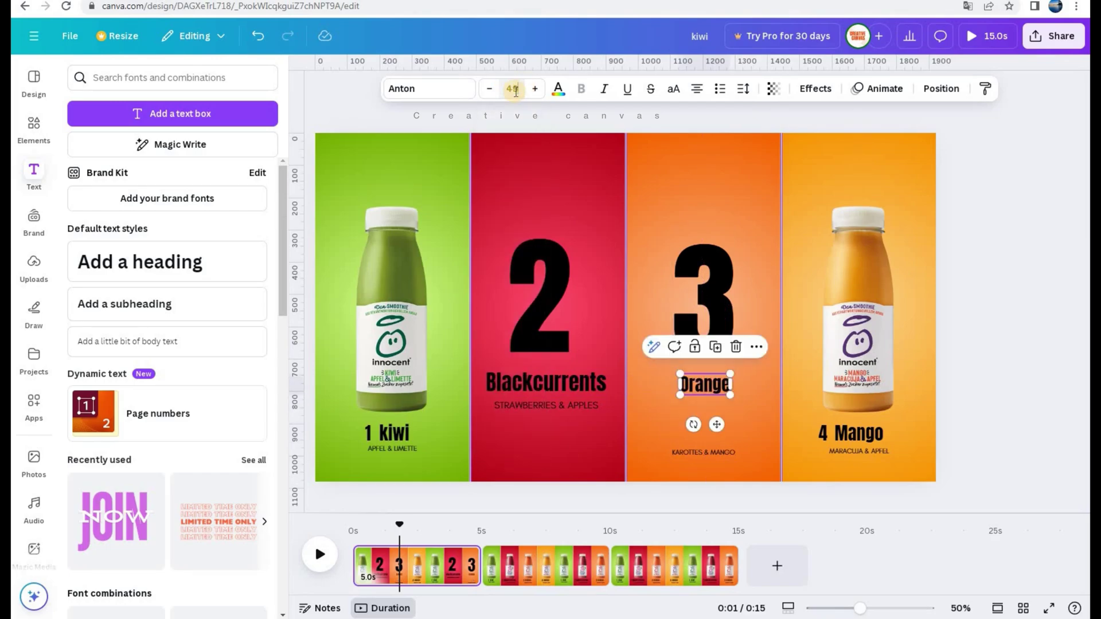
left_click(553, 125)
Move the "KAROTTES & MANGO" subheading beneath the Orange label and set its font size to 22
left_click(696, 453)
left_click_drag(716, 485, 723, 437)
left_click(589, 405)
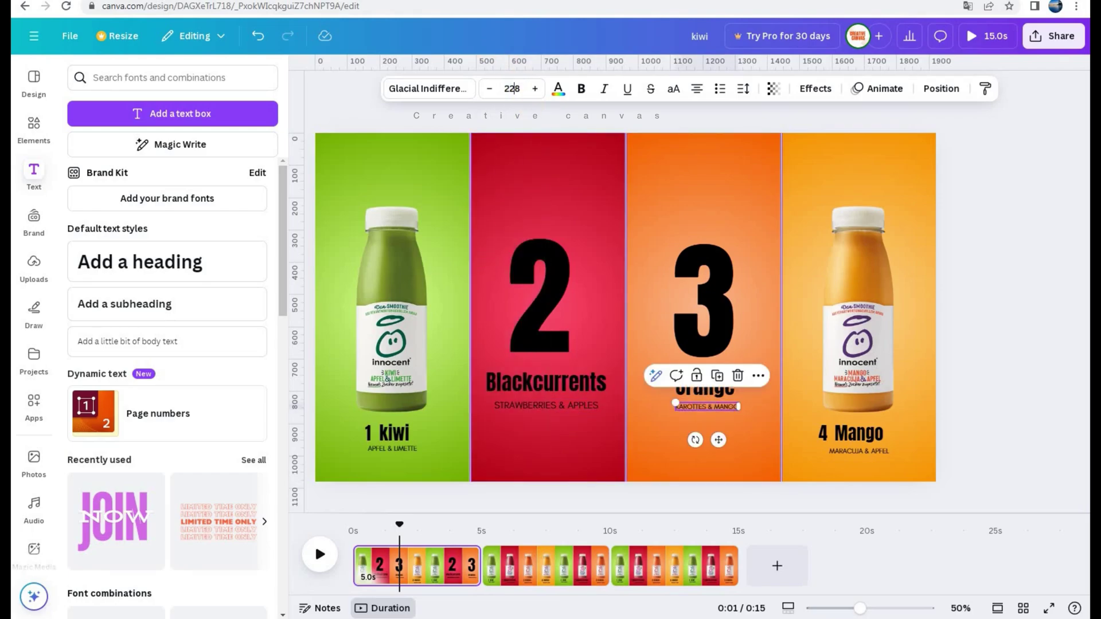
left_click(514, 89)
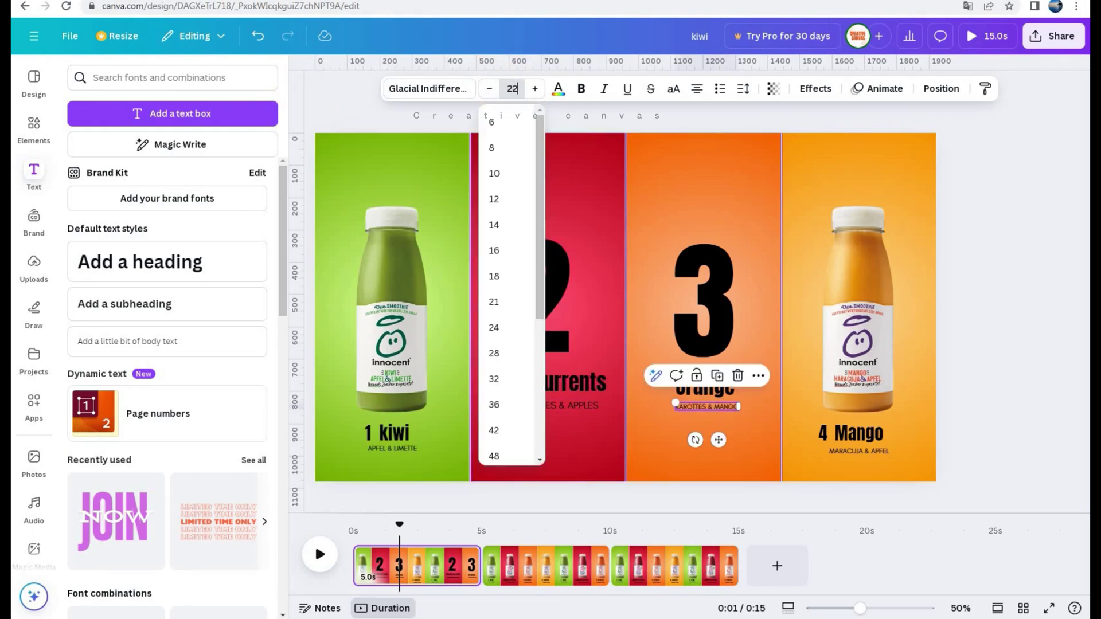
key("Return")
Shrink the mango bottle to a tiny size and enlarge the number 4 to size 304, placing it over the bottle mid-panel
left_click(859, 368)
left_click_drag(800, 428, 907, 228)
left_click_drag(922, 256, 889, 316)
left_click(823, 433)
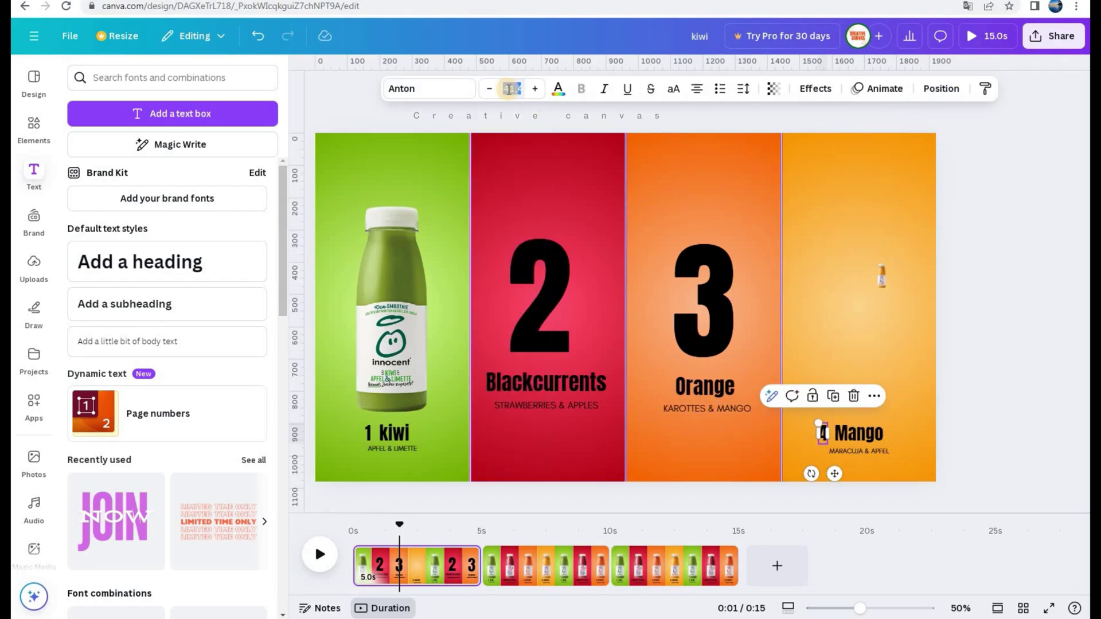
key("Return")
left_click_drag(835, 469, 876, 282)
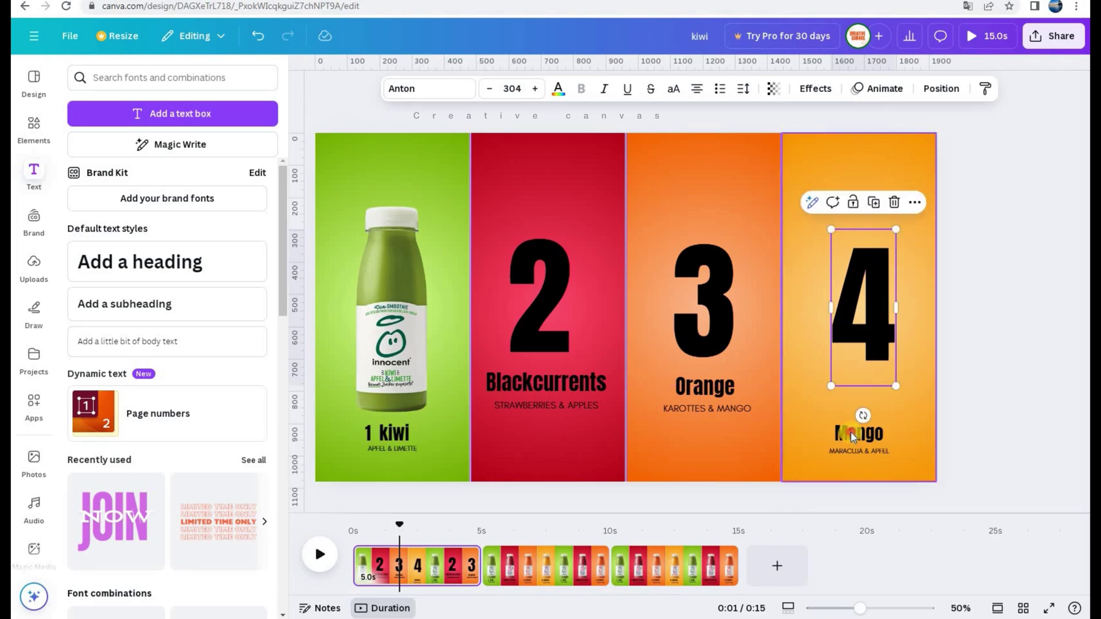
Set the Mango label's font size to 49 and move it up beneath the large number 4
left_click(852, 432)
type("49")
key("Return")
left_click_drag(871, 476, 879, 428)
Move the "MARACUJA & APFEL" subheading beneath the Mango label and set its font size to 22
left_click(869, 451)
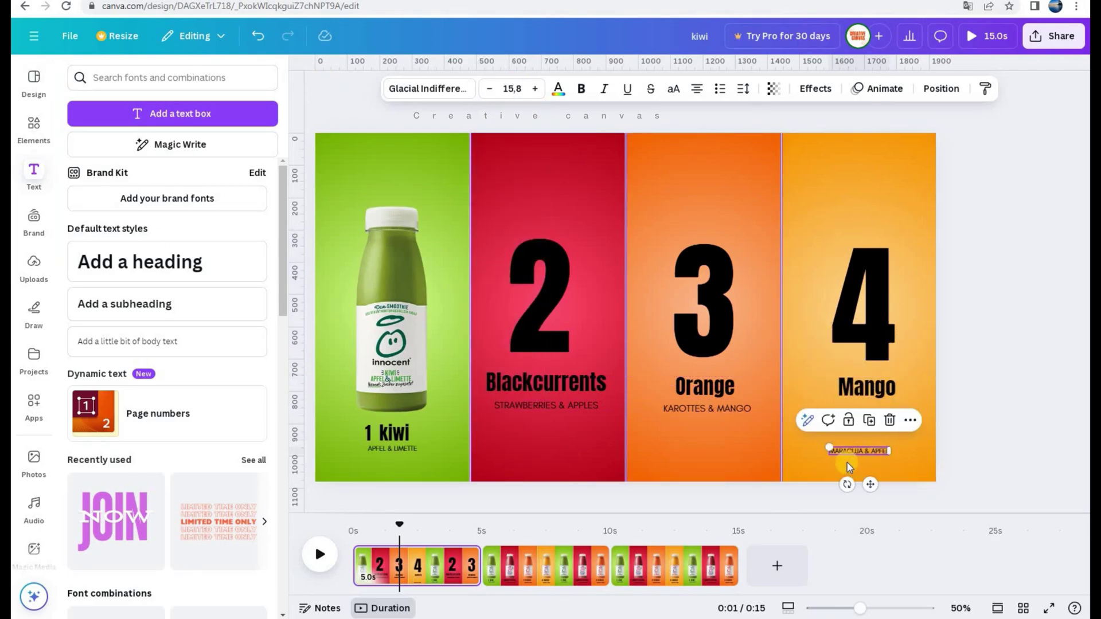
left_click_drag(870, 485, 880, 443)
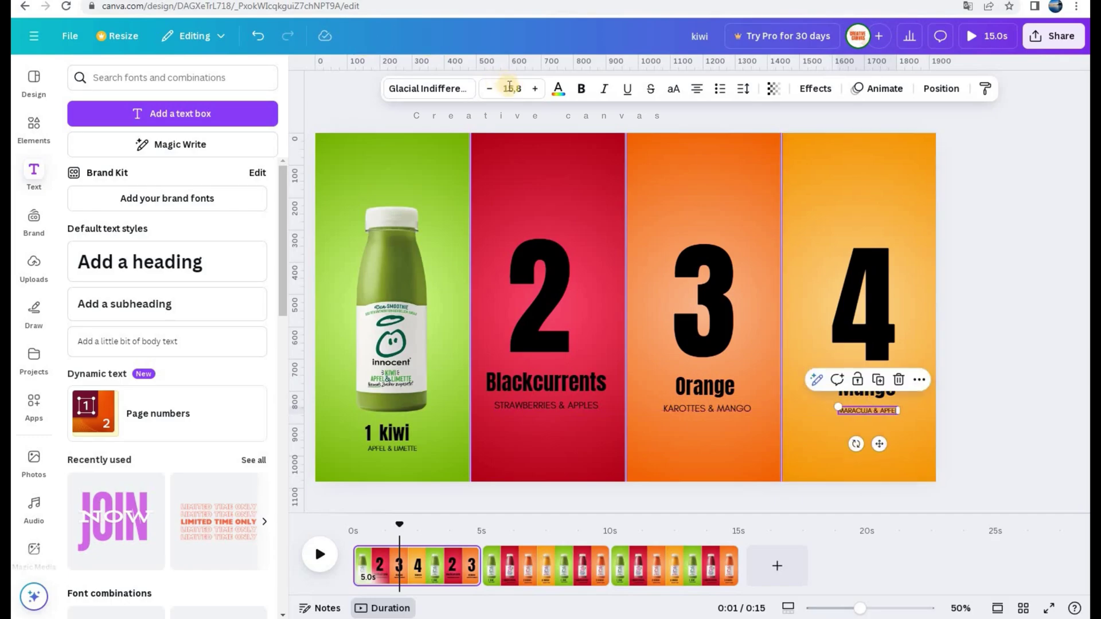
type("22")
key("Return")
left_click(569, 143)
Shrink the kiwi bottle to a tiny size and cover it with the number 1, enlarged to match the other numerals
left_click(404, 246)
left_click_drag(452, 197, 364, 432)
left_click_drag(418, 362, 413, 365)
left_click(368, 434)
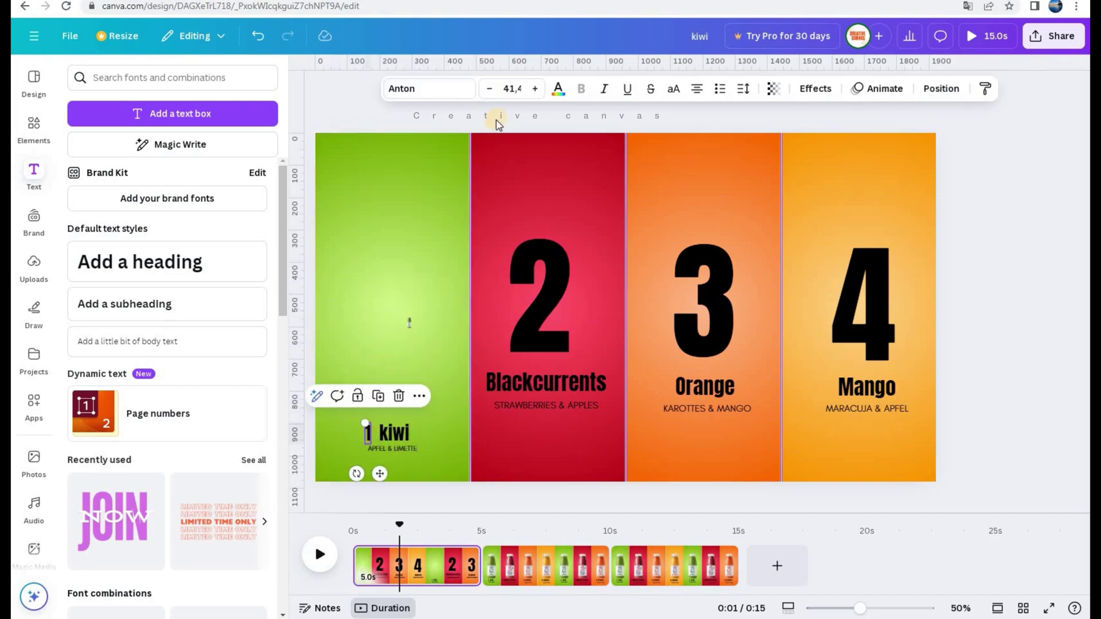
left_click_drag(374, 451, 390, 277)
left_click_drag(394, 339, 405, 330)
left_click_drag(405, 330, 399, 328)
left_click(408, 323)
Set the kiwi label to size 49 and its "APFEL & LIMETTE" subheading to size 22, moving both beneath the number 1
left_click(401, 432)
left_click(505, 90)
left_click(528, 104)
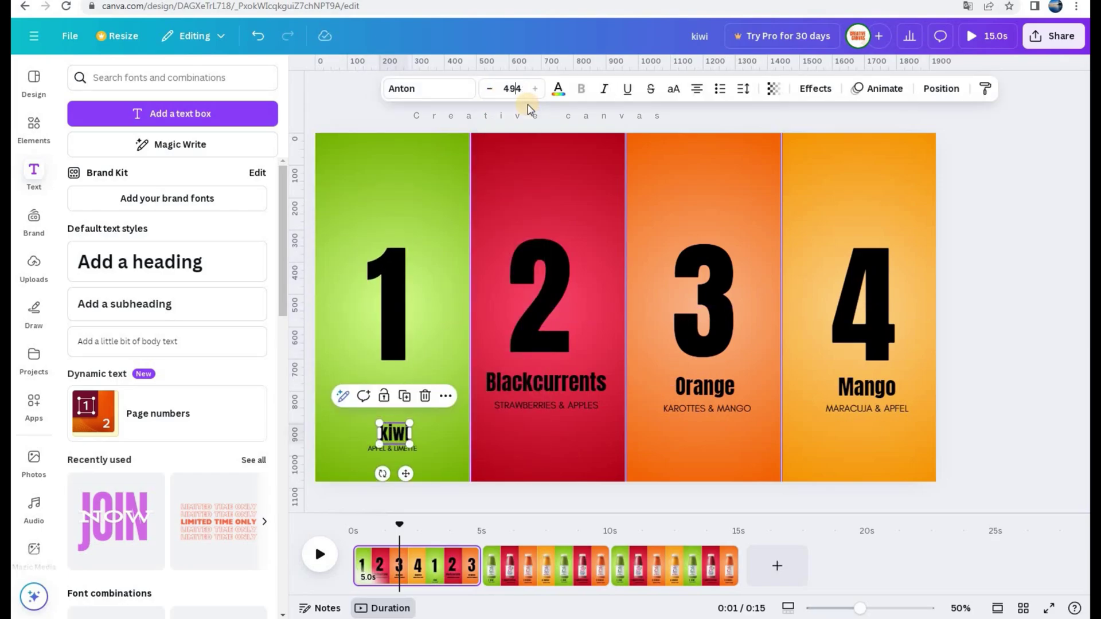
left_click_drag(407, 476, 411, 425)
double_click(393, 448)
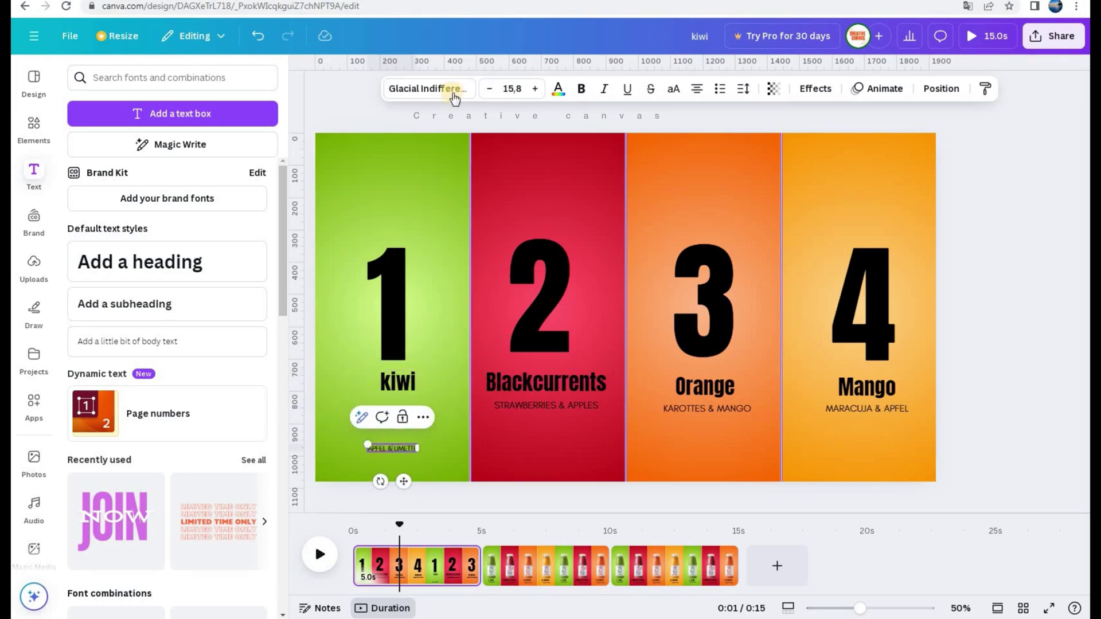
left_click_drag(404, 485, 407, 442)
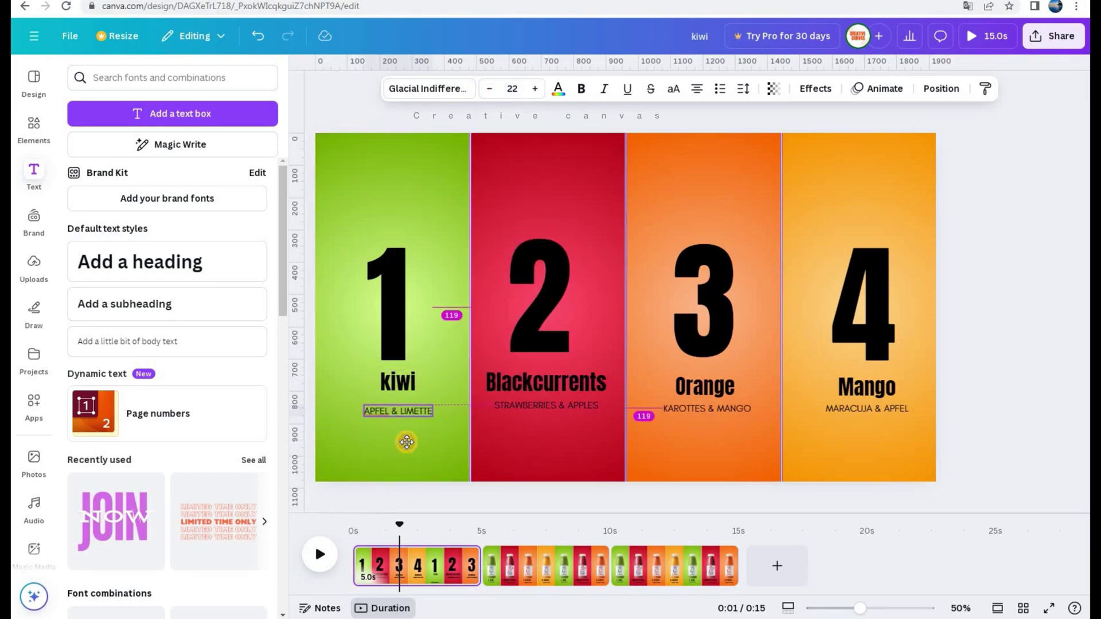
Shrink the green gradient panel from all sides until it is hidden behind the number 1
left_click(437, 155)
left_click_drag(393, 134, 407, 257)
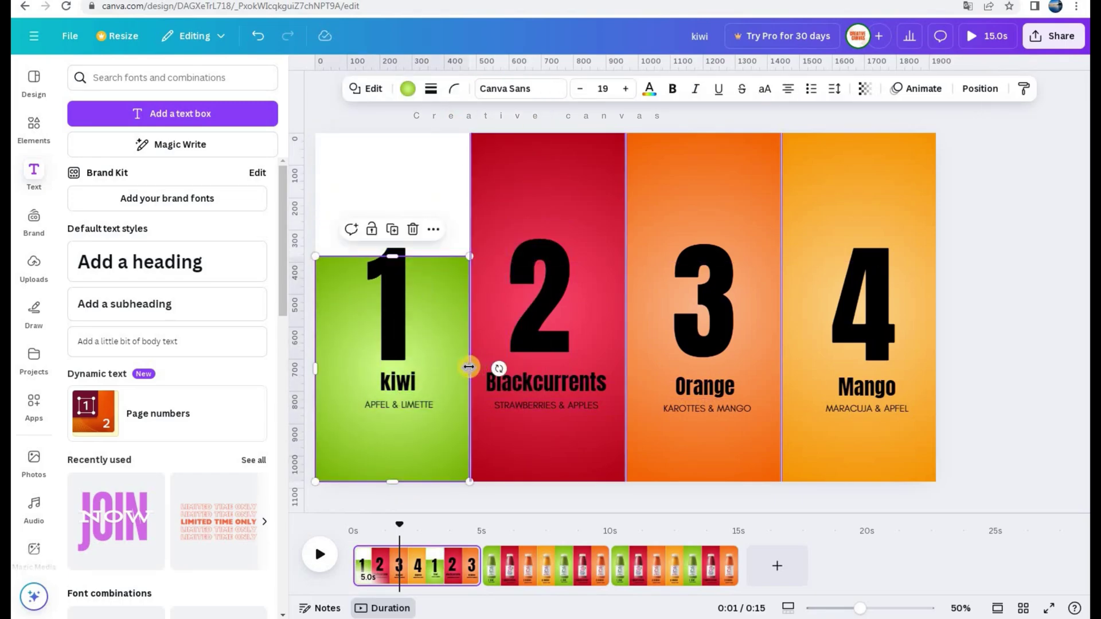
left_click_drag(470, 367, 402, 367)
left_click_drag(317, 367, 387, 369)
left_click_drag(394, 482, 402, 356)
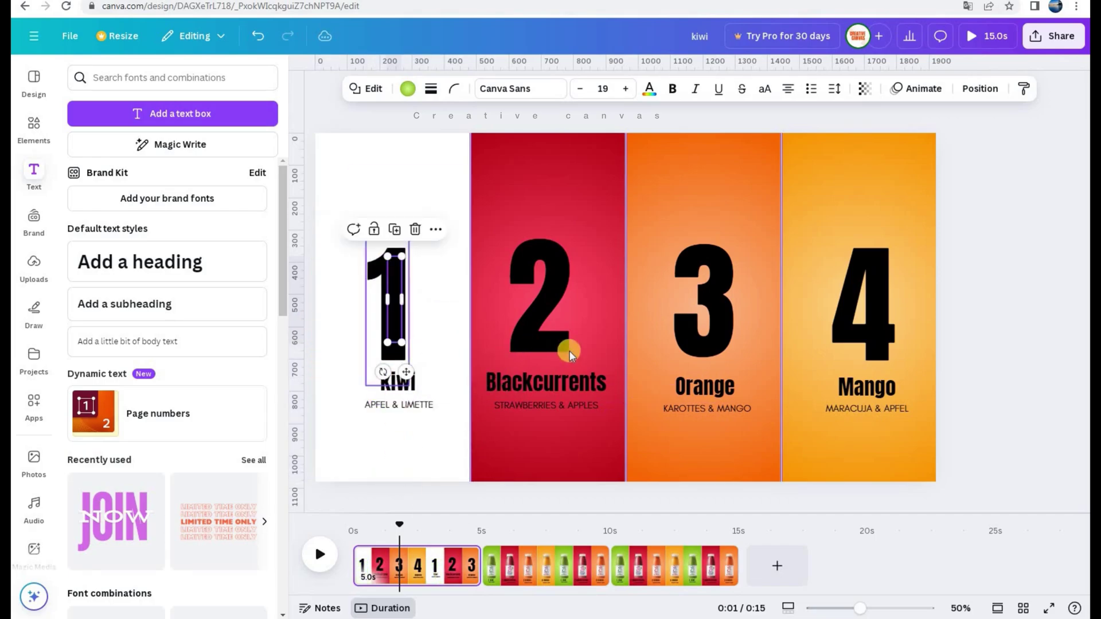
Shrink the red gradient panel from all sides until it is hidden behind the number 2
left_click(550, 184)
left_click_drag(547, 133, 554, 337)
left_click_drag(547, 482, 549, 348)
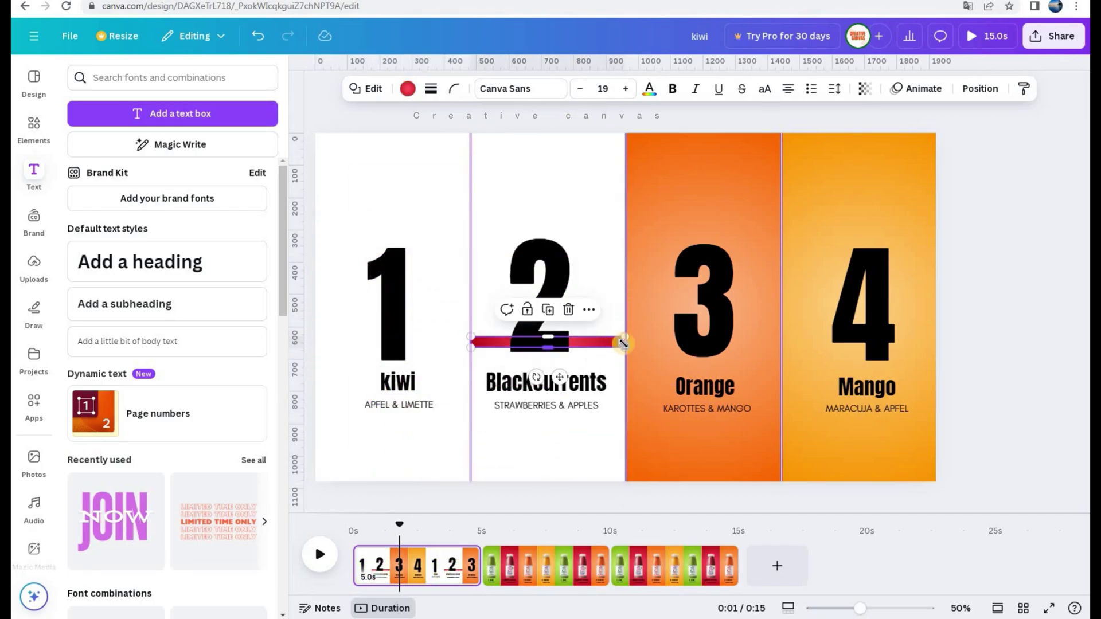
left_click(876, 608)
left_click_drag(715, 355, 635, 359)
left_click_drag(516, 354, 590, 356)
Shrink the orange gradient panel from all sides until it is hidden behind the number 3
left_click(851, 609)
left_click_drag(852, 609, 867, 609)
scroll(854, 413, "up", 1)
left_click(783, 114)
left_click_drag(784, 113, 808, 365)
left_click_drag(877, 451, 807, 450)
left_click_drag(691, 452, 768, 452)
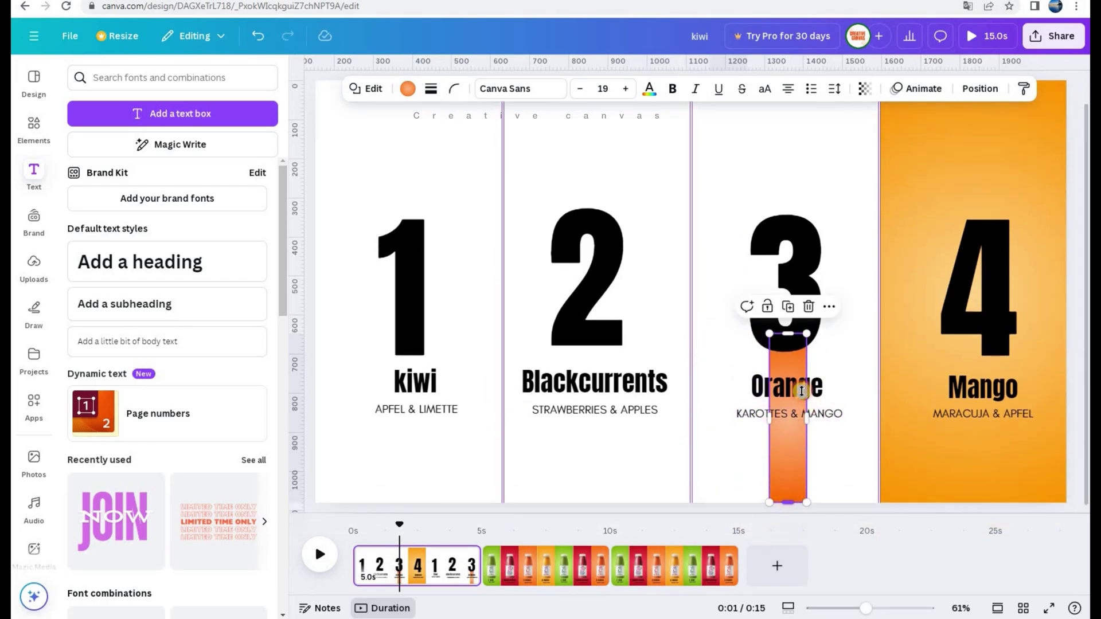
Shrink the yellow-orange mango panel from all sides until it is hidden behind the number 4
left_click(1010, 323)
left_click_drag(973, 112, 973, 346)
left_click_drag(1066, 440, 1001, 440)
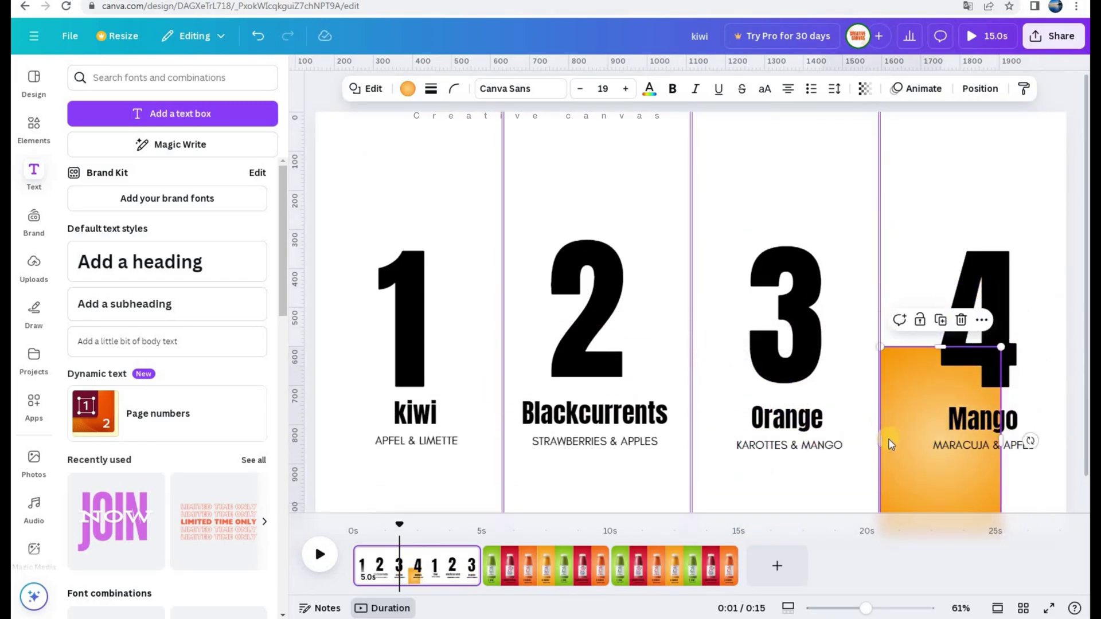
left_click_drag(880, 440, 956, 440)
scroll(978, 503, "down", 1)
left_click_drag(979, 503, 978, 333)
left_click(325, 372)
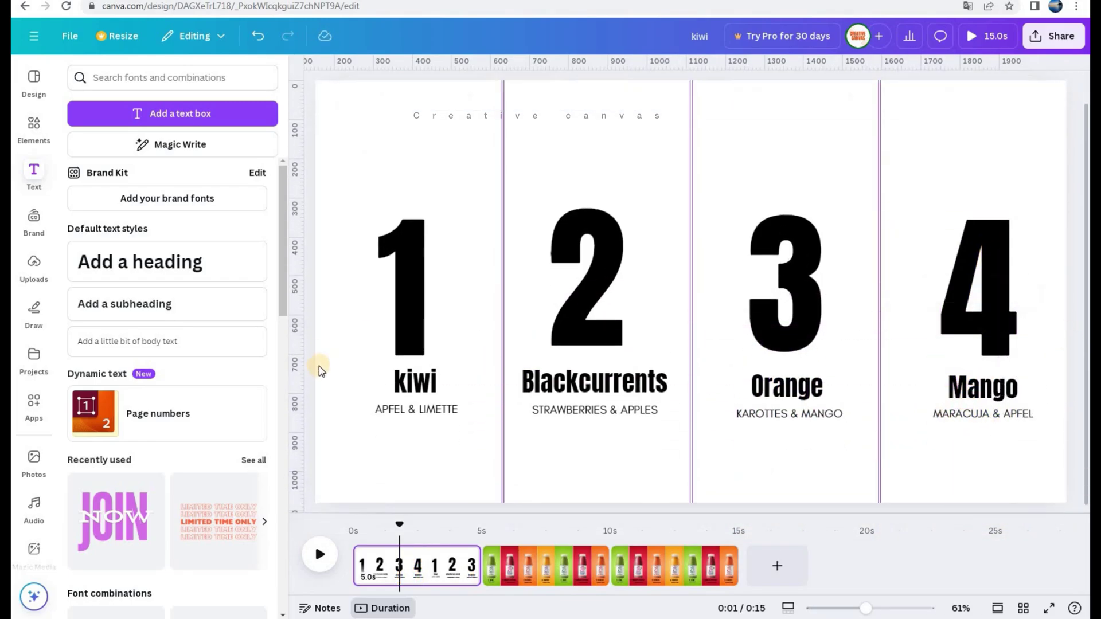
On the last page, shrink the kiwi bottle to a tiny size near the lower-left corner of the green panel
left_click(545, 574)
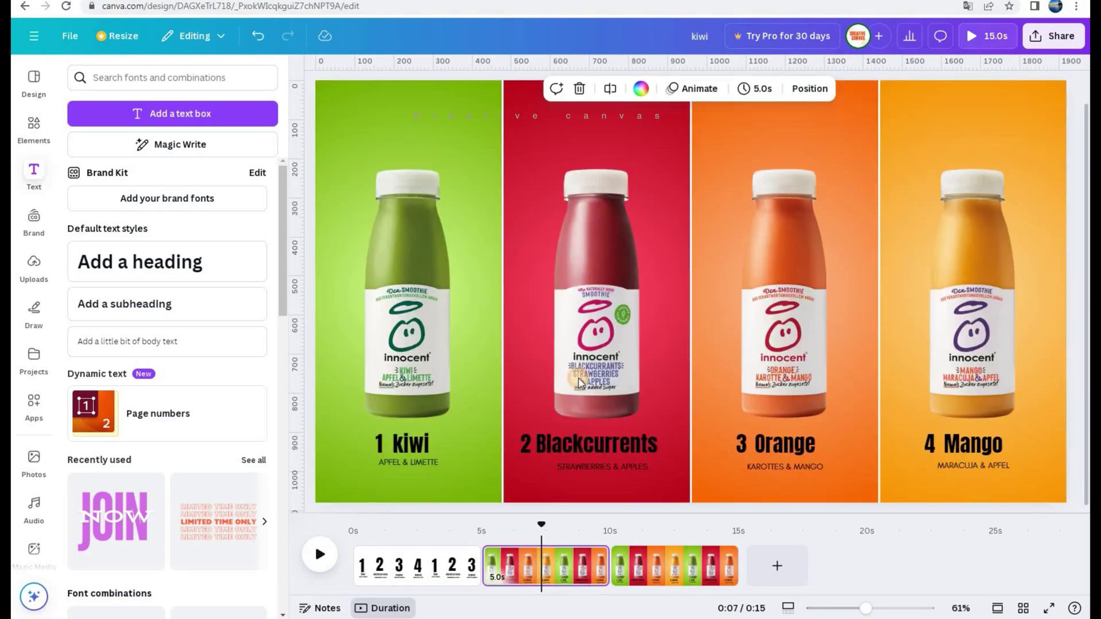
left_click(580, 383)
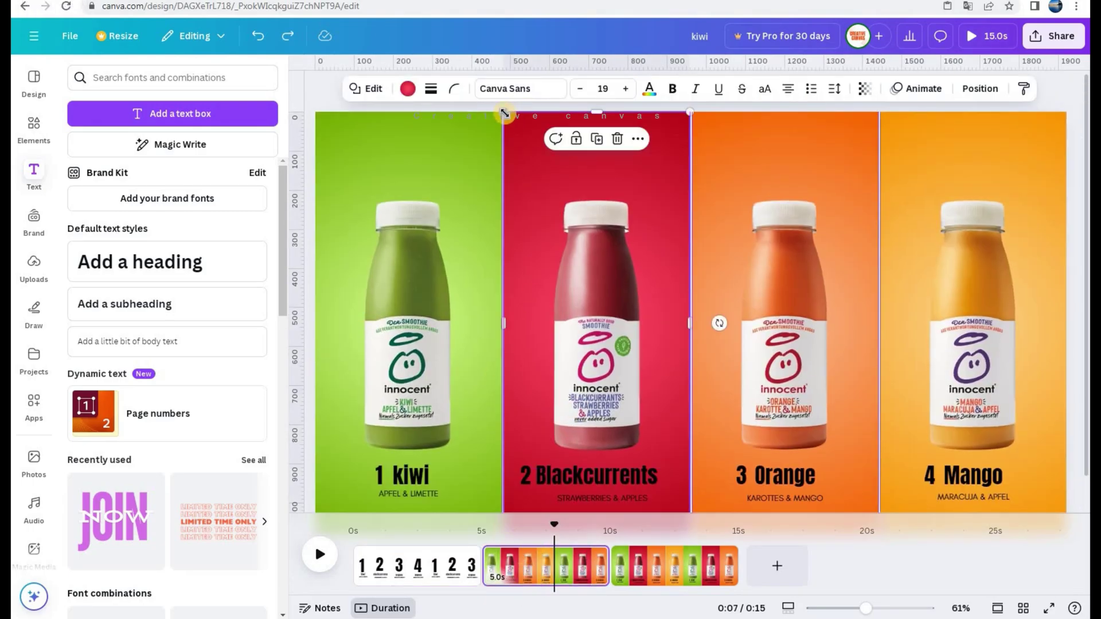
left_click(575, 568)
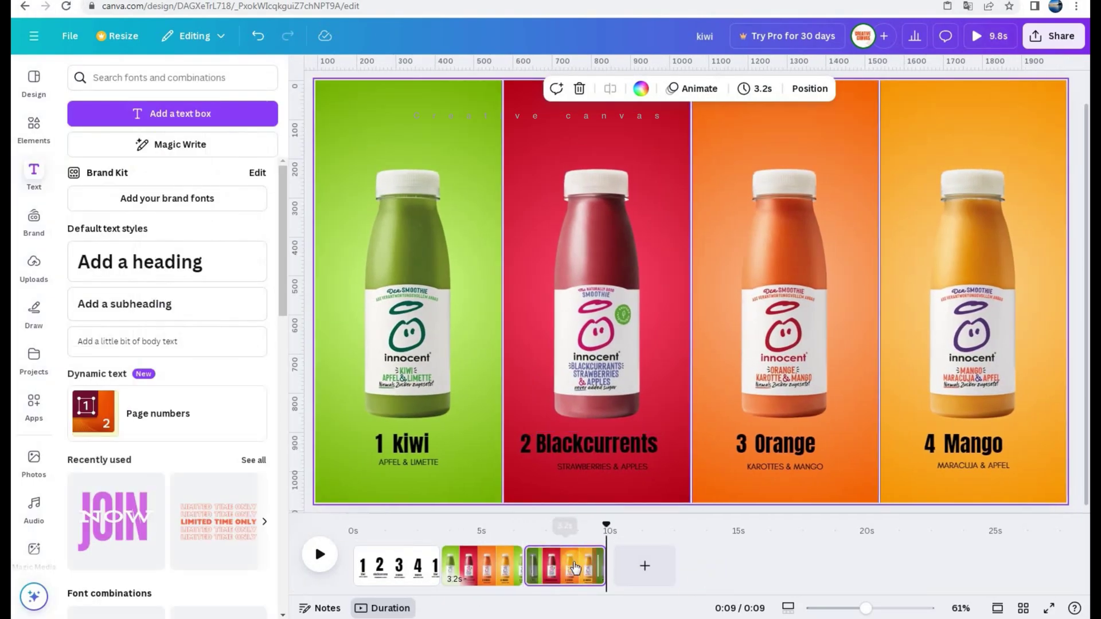
left_click(361, 146)
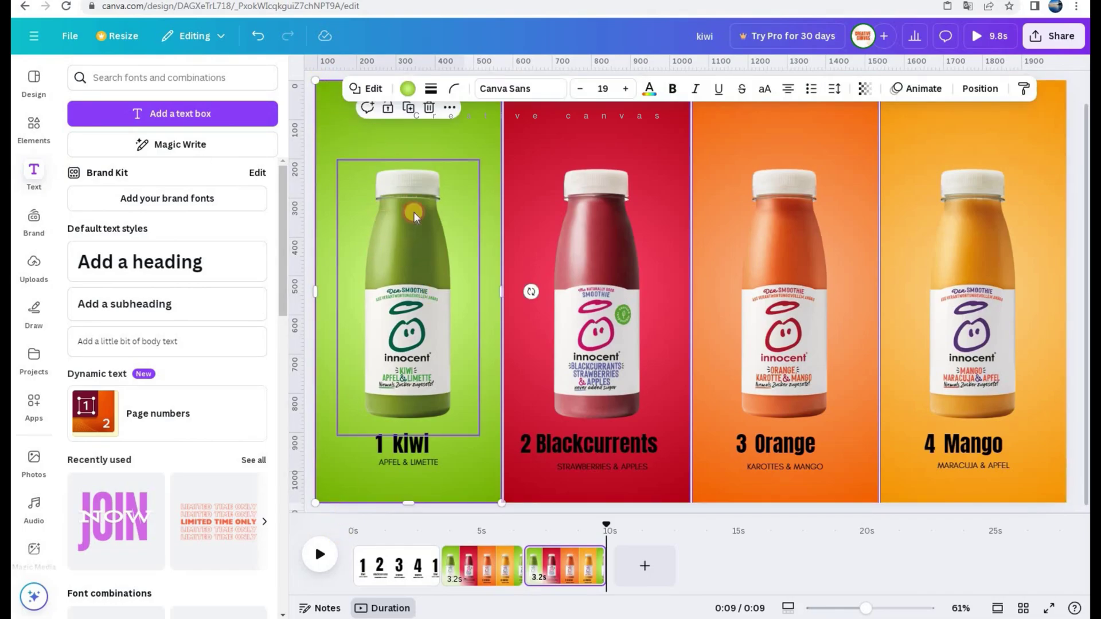
left_click(403, 254)
left_click_drag(480, 161, 317, 429)
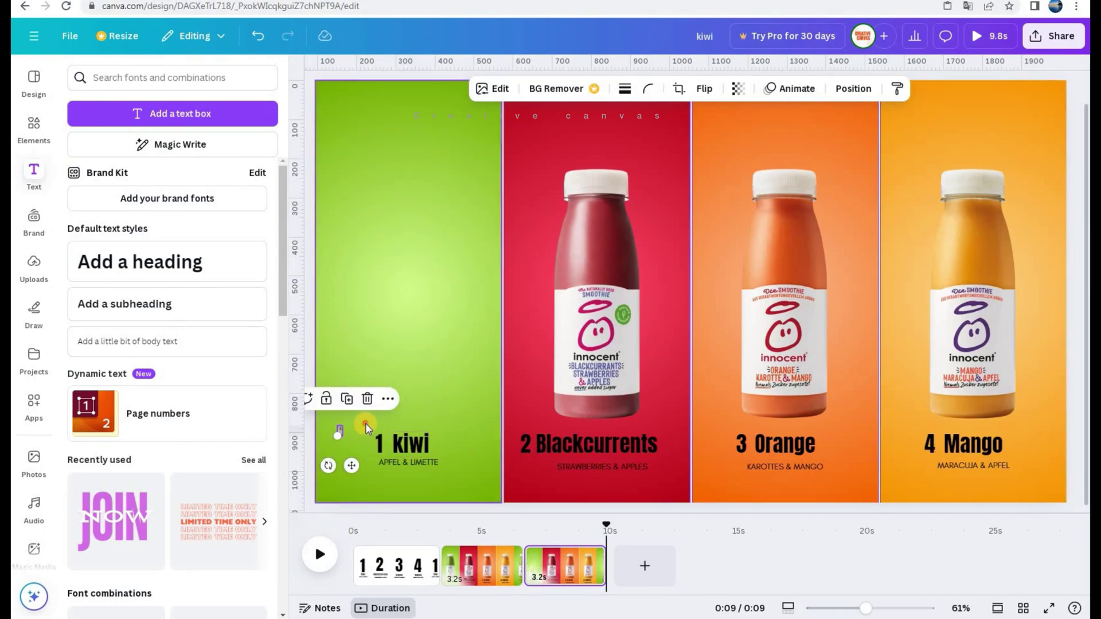
Shrink the "1 kiwi" label with its subheading and place them beneath the tiny kiwi bottle
left_click(362, 423)
mouse_move(451, 470)
left_mouse_down()
mouse_move(445, 482)
mouse_move(451, 469)
left_mouse_up()
left_click(387, 107)
left_click_drag(451, 413, 369, 478)
left_click_drag(441, 468, 349, 453)
left_click(474, 399)
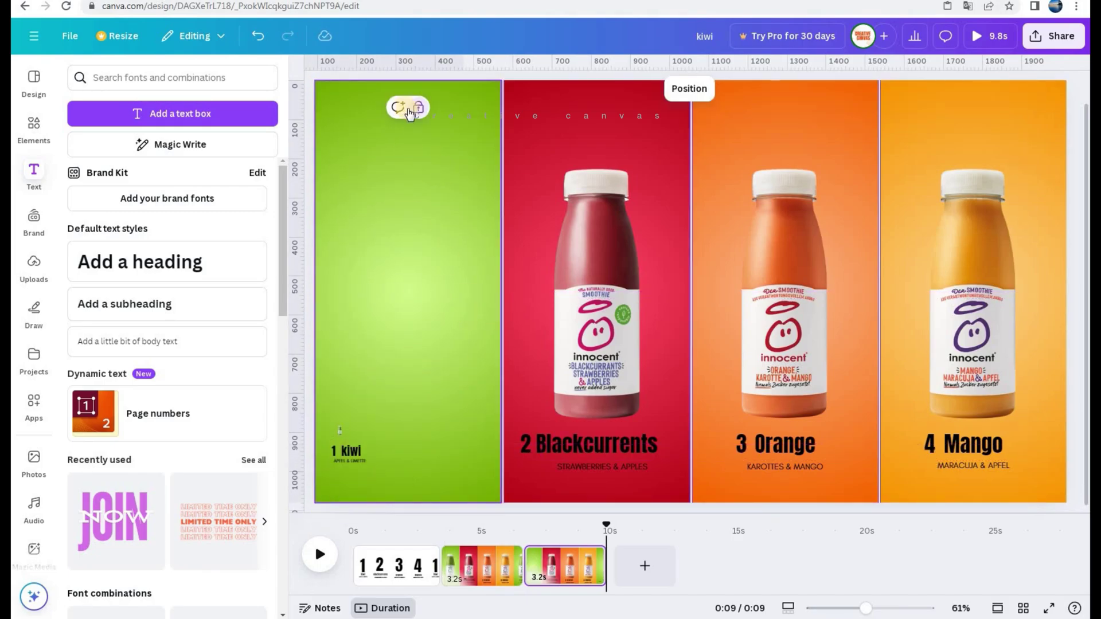
Unlock the green kiwi panel on the last page and narrow it to a slim strip around its tiny bottle and label
left_click(406, 113)
left_click_drag(504, 290, 369, 290)
Shrink the blackcurrant bottle to a tiny size and place it near the page's lower edge, just beside the green strip
left_click(676, 170)
left_click_drag(677, 170, 535, 436)
left_click_drag(524, 474, 394, 472)
Shrink the "2 Blackcurrents" label with its subheading beneath the tiny bottle and narrow the red panel to a strip beside the green one
left_click(521, 449)
left_click_drag(561, 457, 425, 464)
left_click_drag(383, 439, 392, 448)
left_click_drag(405, 495, 406, 488)
left_click(526, 425)
left_click(578, 108)
mouse_move(664, 417)
left_mouse_down()
mouse_move(536, 473)
mouse_move(600, 445)
left_mouse_up()
left_click_drag(568, 497, 448, 498)
left_click_drag(599, 283, 466, 297)
left_click_drag(558, 301, 414, 285)
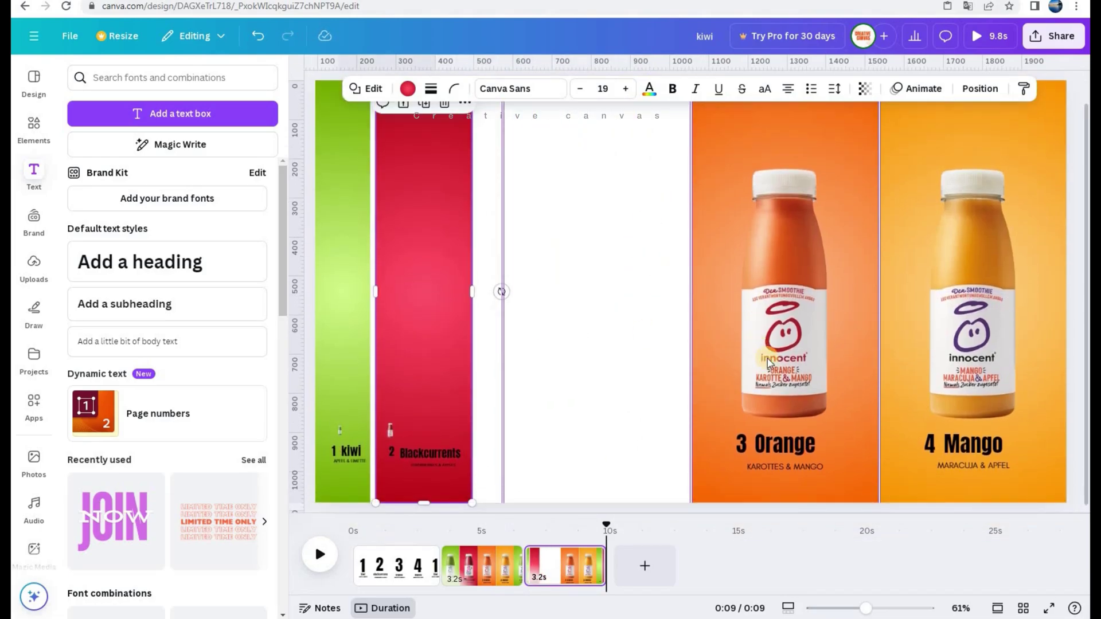
Shrink the orange bottle to a tiny size and place it low on the page, just beyond the red strip
left_click(745, 241)
left_click_drag(857, 163, 497, 440)
left_click_drag(503, 487, 500, 472)
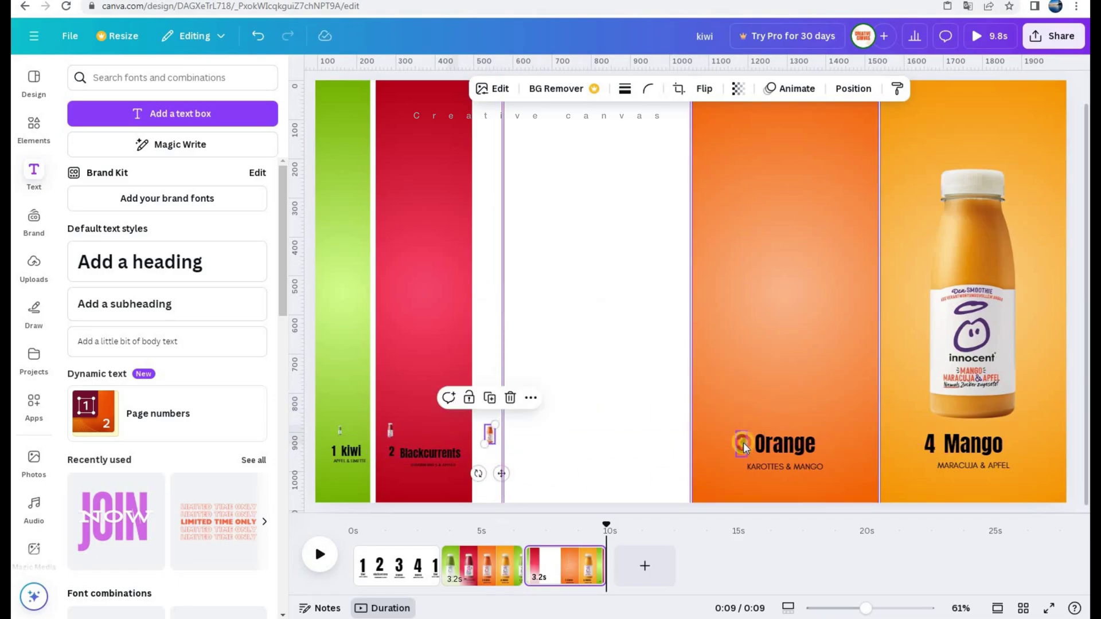
Shrink the "3 Orange" label with its subheading and place it beneath the tiny orange bottle
left_click(742, 441)
left_click_drag(836, 355, 725, 498)
left_click_drag(823, 432, 515, 500)
Unlock the orange panel, move it beside the red one and narrow it to a slim strip around its label
left_click(791, 432)
left_click(795, 107)
left_click_drag(816, 266, 599, 266)
left_click_drag(660, 290, 531, 299)
Widen the mango panel up to the orange strip and move the full-size bottle and "4 Mango" label near the strip, label beneath the bottle
left_click(902, 329)
left_click_drag(880, 297, 539, 298)
left_click_drag(987, 333, 634, 331)
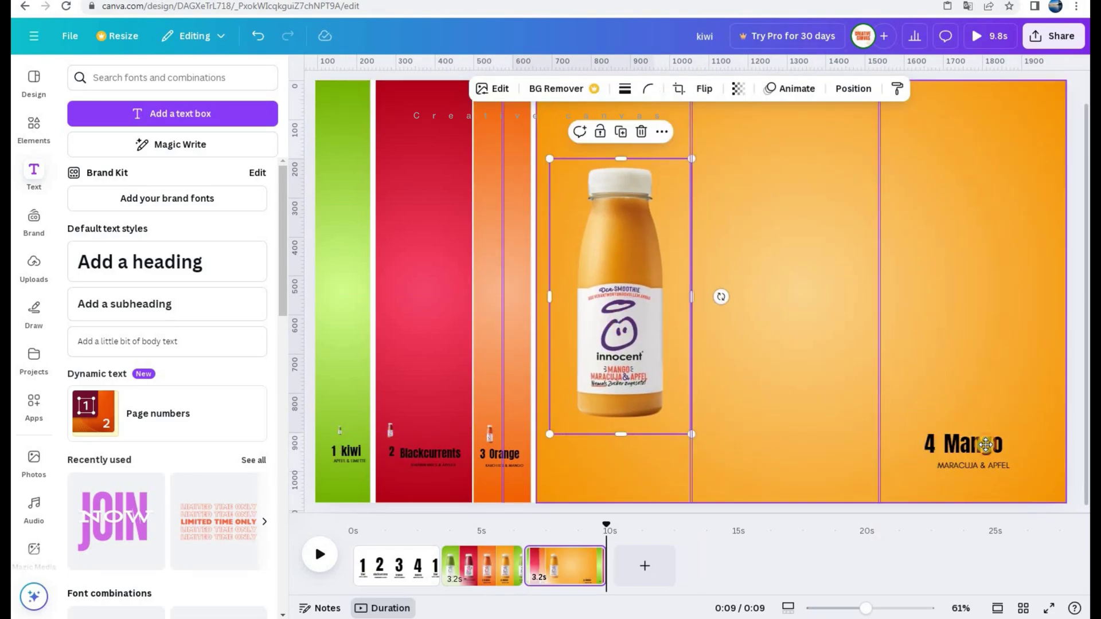
left_click(921, 406)
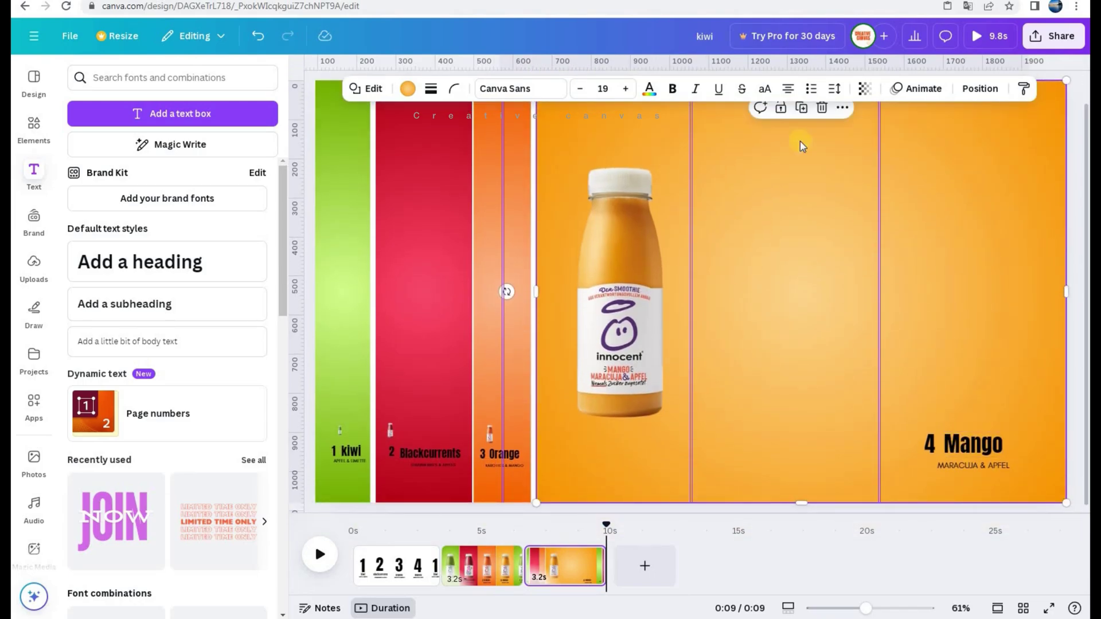
left_click_drag(976, 450, 618, 457)
left_click(734, 512)
On the first page, add a heading reading "JUICY" and set its font to Anton
left_click(392, 564)
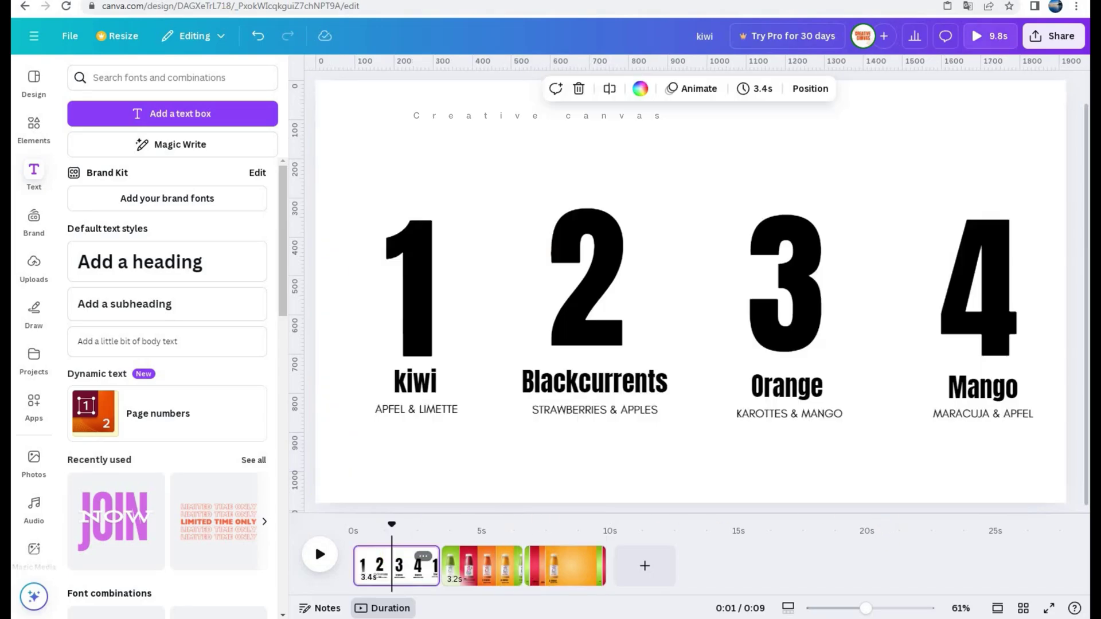
left_click(113, 261)
type("JUICY")
left_click(429, 88)
type("INDIF")
left_click(79, 140)
scroll(137, 321, "down", 8)
left_click(100, 306)
Change the text color of the "JUICY" heading
left_click(669, 287)
left_click(558, 88)
left_click(150, 174)
left_click(149, 174)
left_click(300, 166)
double_click(694, 290)
left_click(558, 88)
left_click(149, 175)
left_click(299, 139)
left_click(1082, 366)
Shrink the "JUICY" heading to size 15,8, place it between the number 4 and "Mango", and set its transparency to 30
left_click(686, 315)
left_click_drag(684, 310, 396, 171)
left_click_drag(452, 138, 1003, 393)
left_click(773, 88)
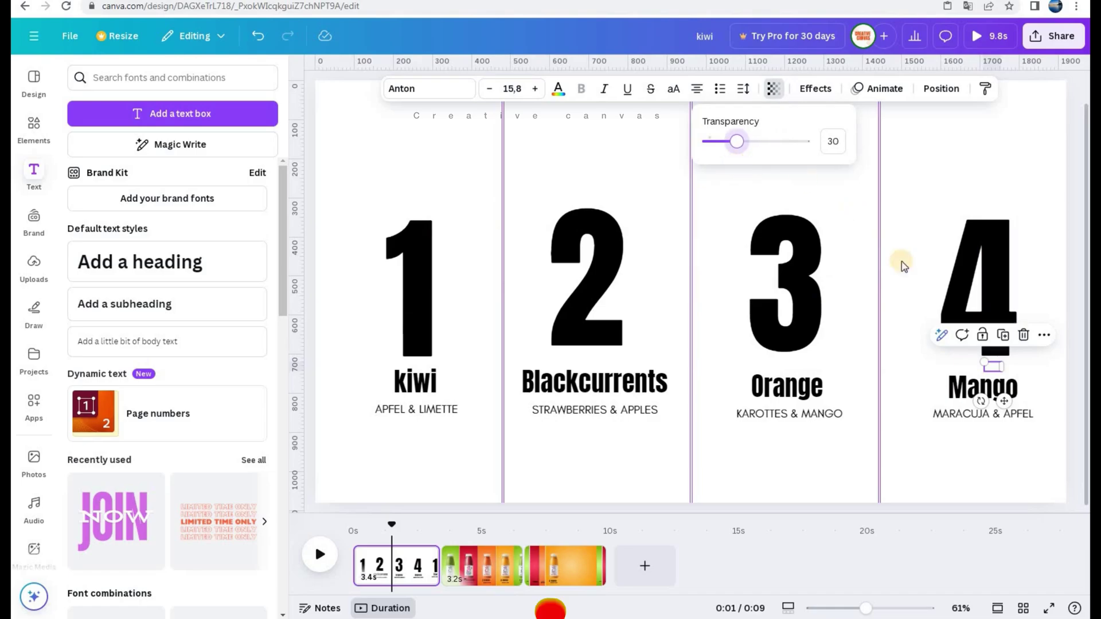
Copy the "JUICY" heading to the last page and enlarge it across the mango panel beside the bottle
left_click(1003, 393)
left_click(1044, 334)
left_click(976, 41)
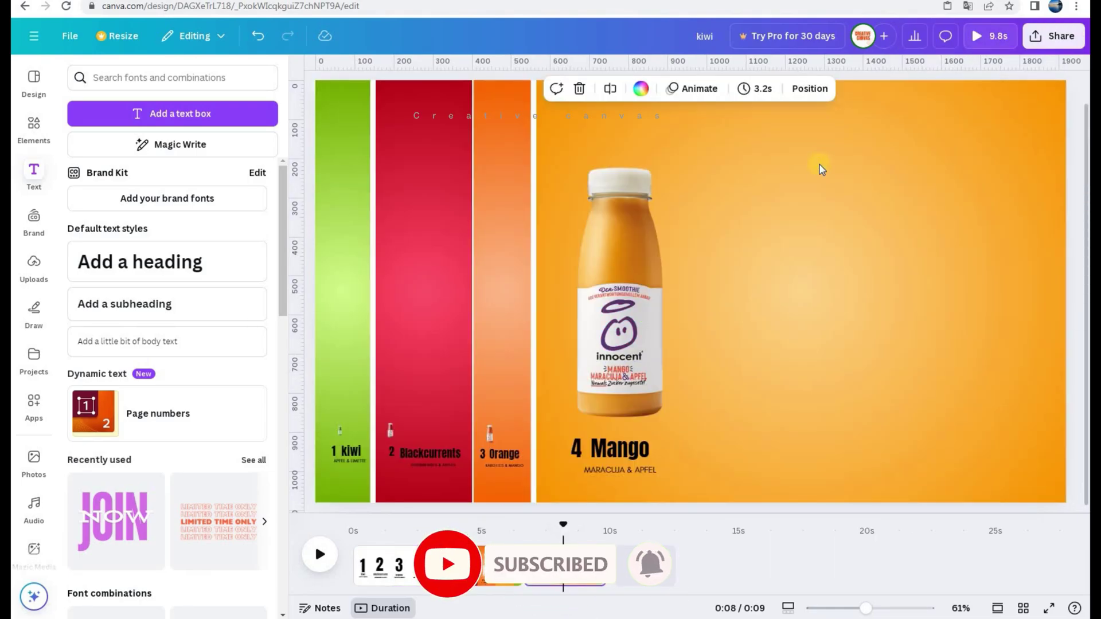
right_click(820, 167)
left_click(811, 109)
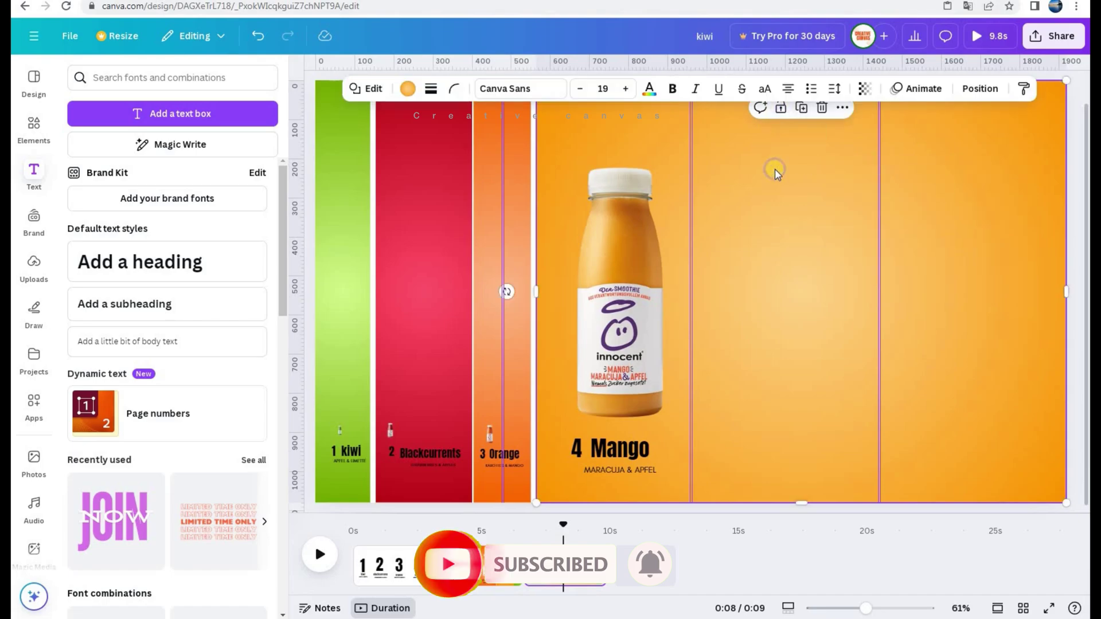
right_click(774, 169)
left_click(836, 239)
left_click_drag(985, 363, 1032, 400)
Add a Match & Move transition after the first page, adjust its duration and apply it between all pages
left_click(439, 574)
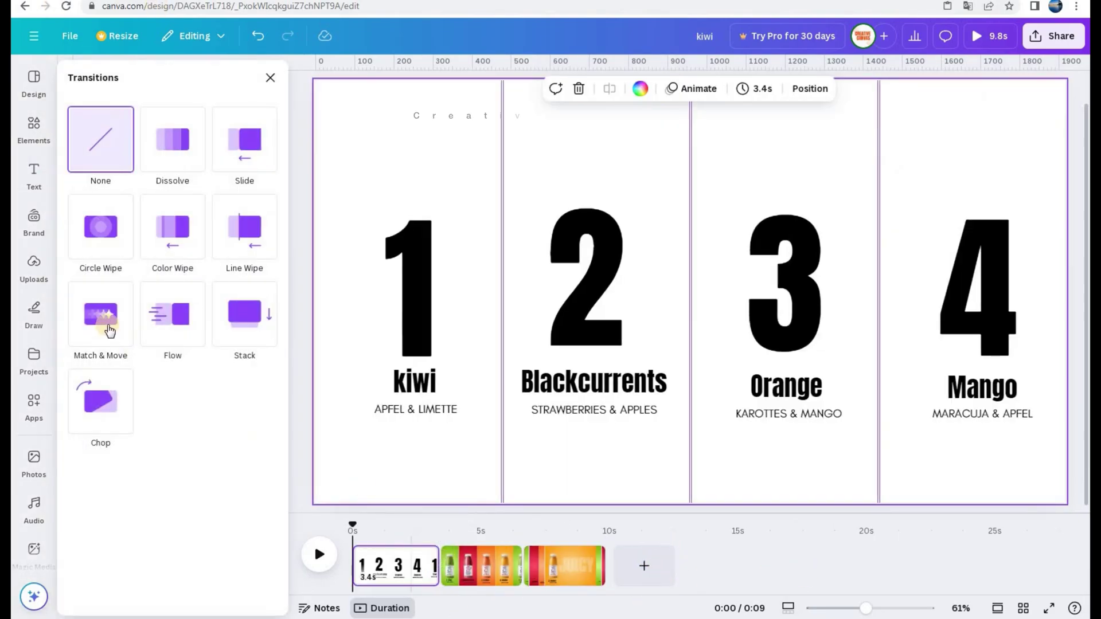
left_click(98, 305)
left_click_drag(177, 401, 183, 401)
left_click(174, 597)
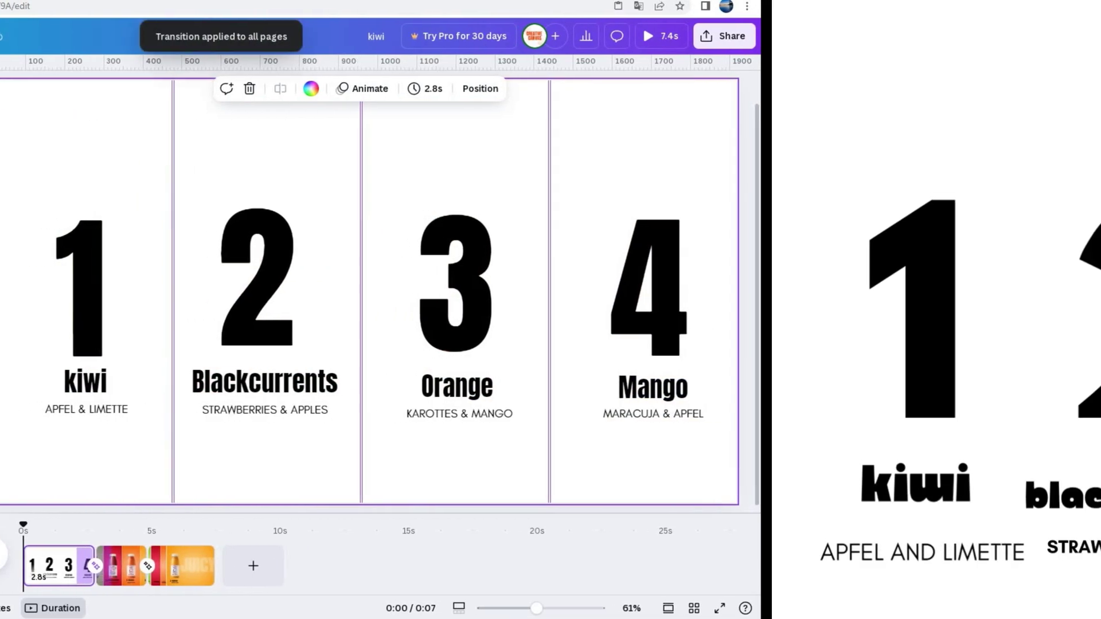